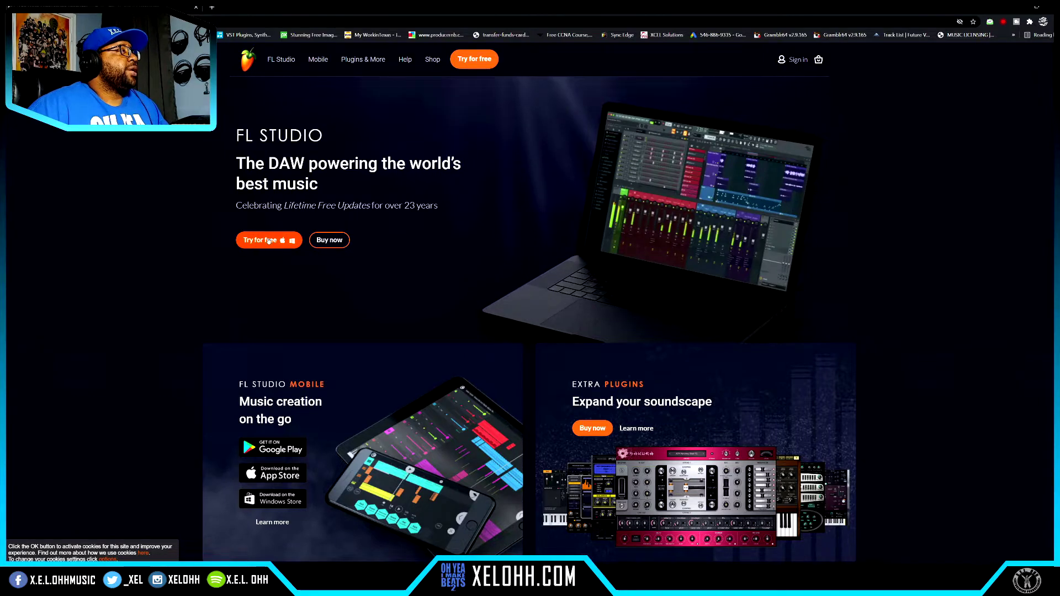
Open the free trial download page on the FL Studio website.
click(271, 241)
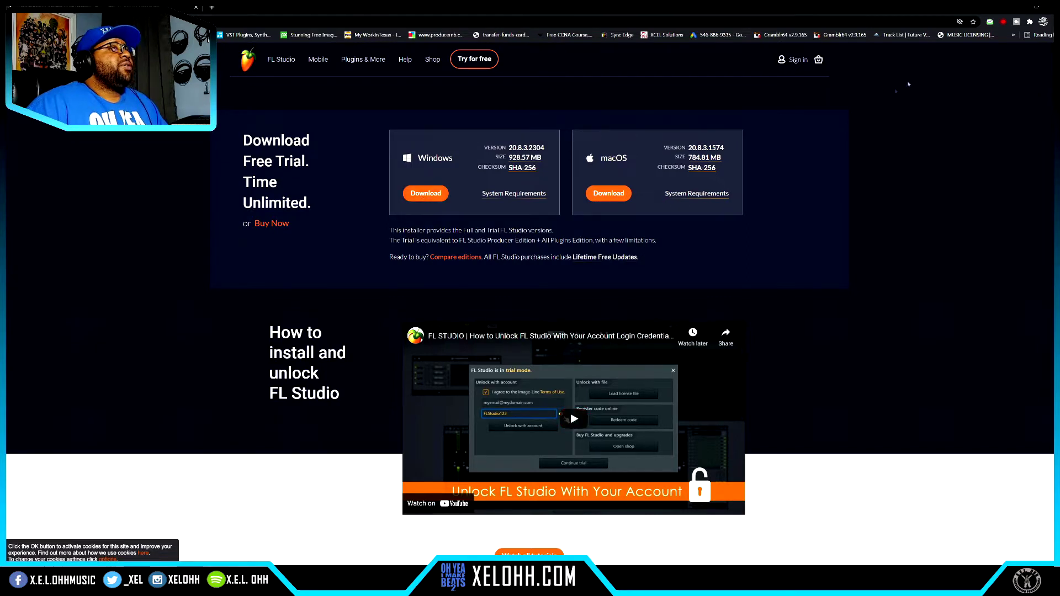
Switch to Cakewalk and create a new project from the Empty Project template.
click(1017, 6)
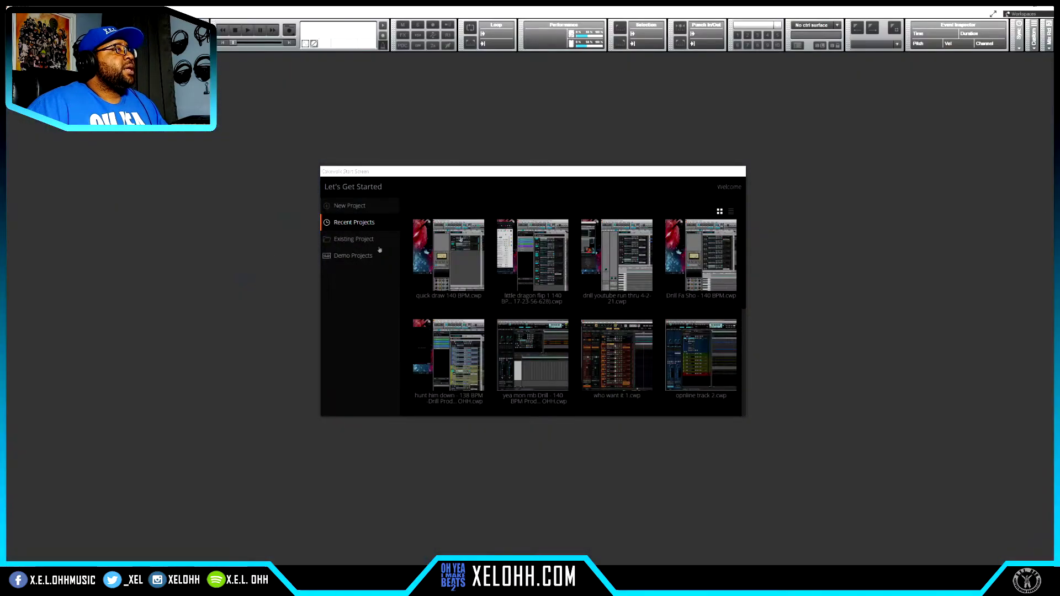
click(350, 206)
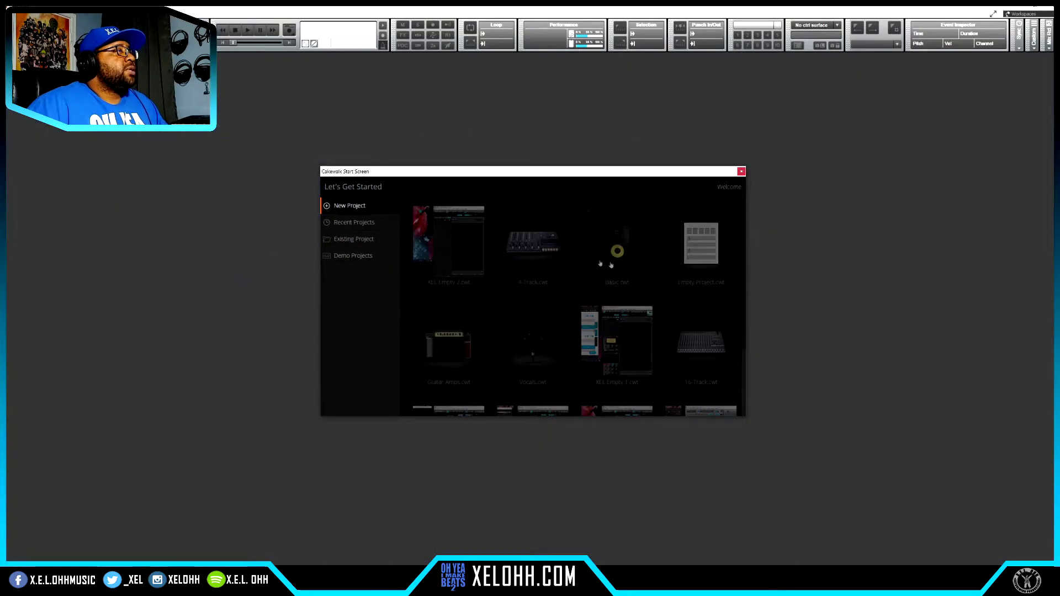
click(700, 255)
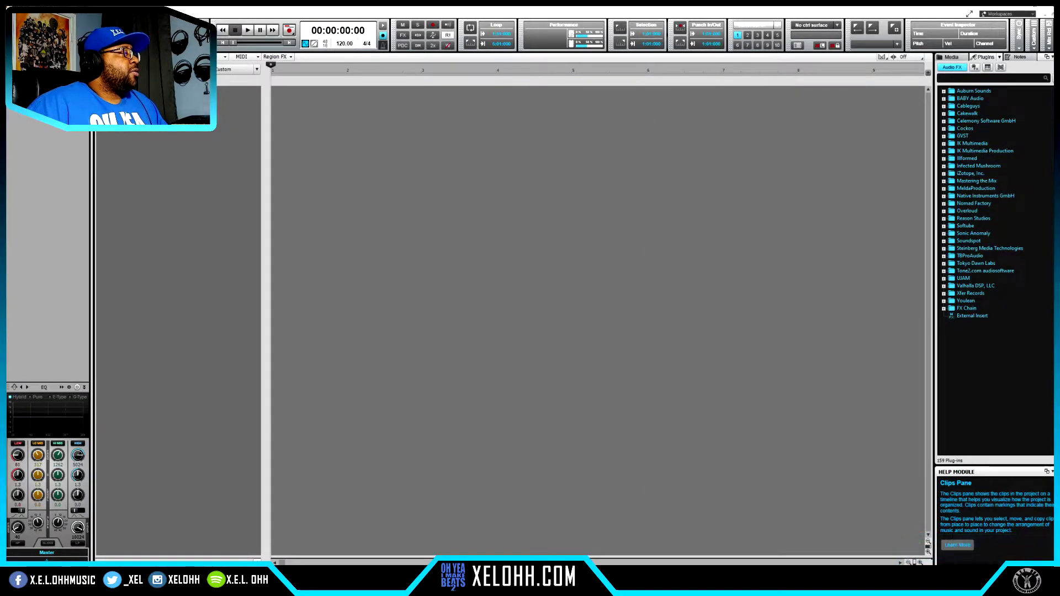
Show the console, enlarge it to reveal the full channel strips, and expose the hardware output strip.
key(alt+2)
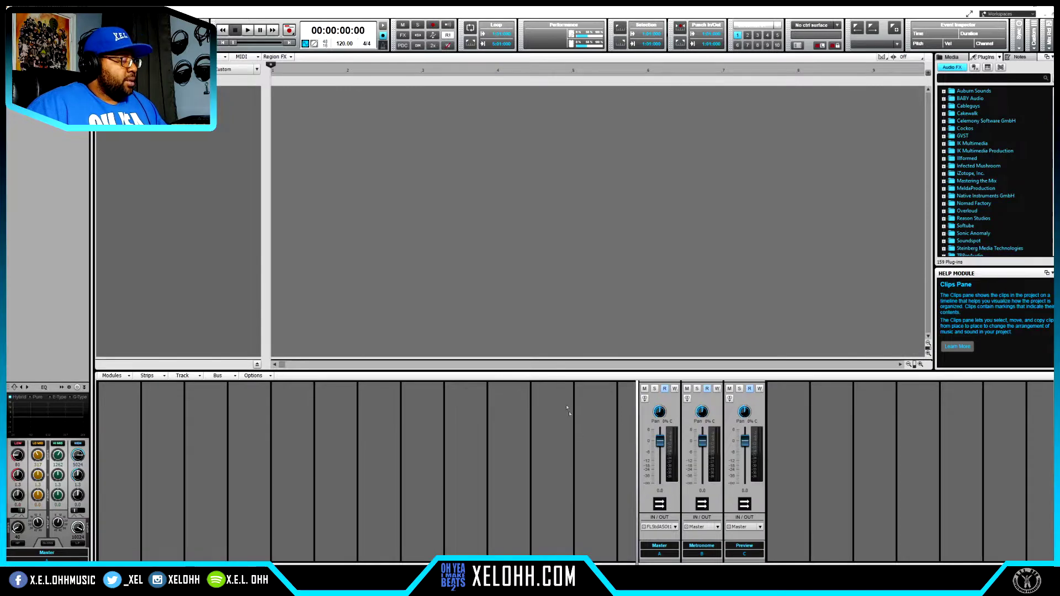
drag(586, 371, 586, 214)
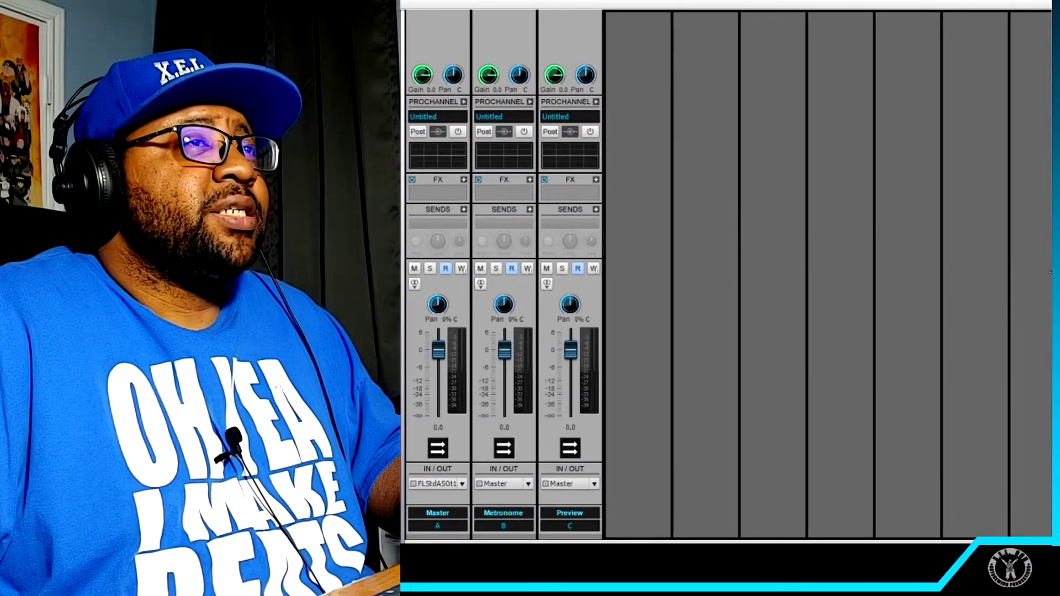
drag(1044, 273, 871, 299)
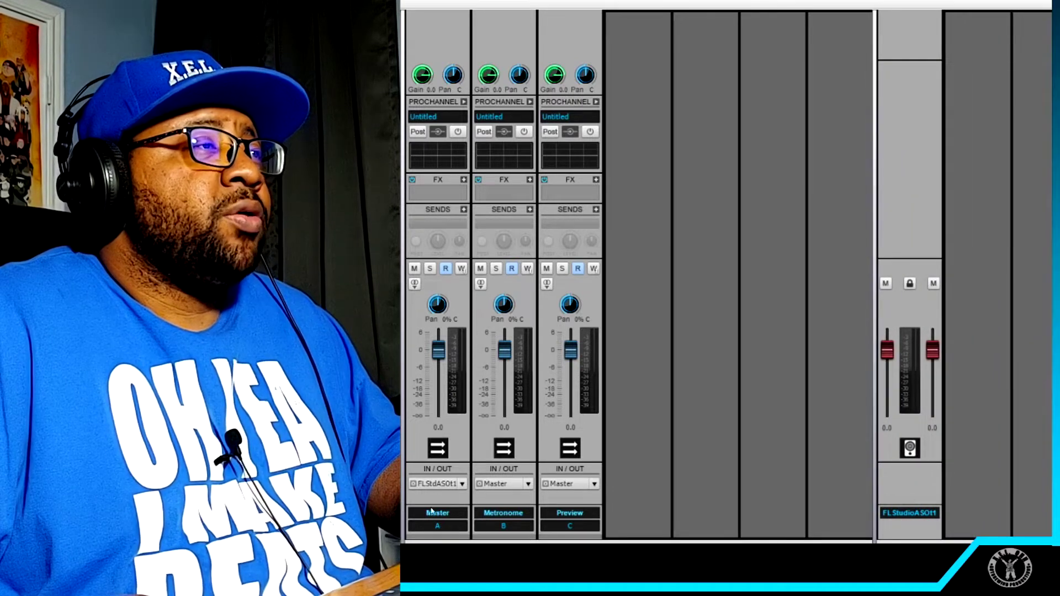
Check the Master bus's output options and the enabled audio input and output drivers in the preferences.
click(460, 484)
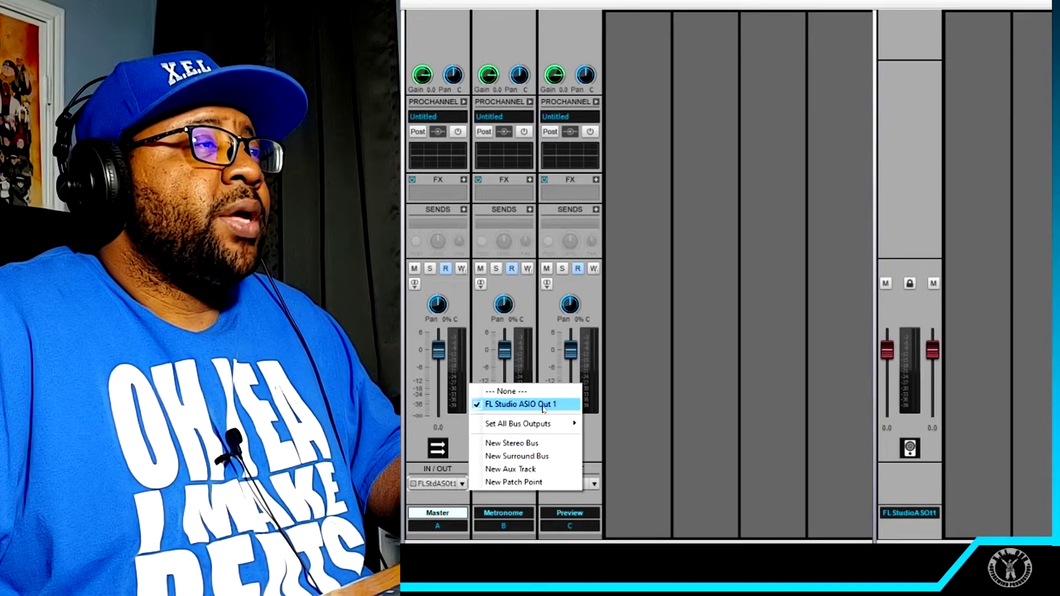
click(681, 355)
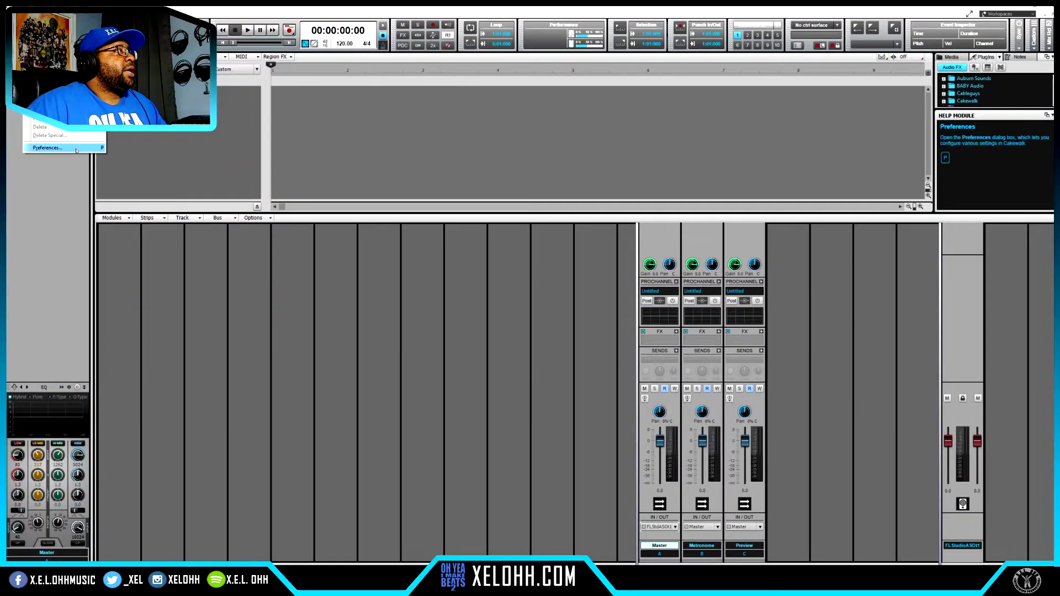
click(75, 151)
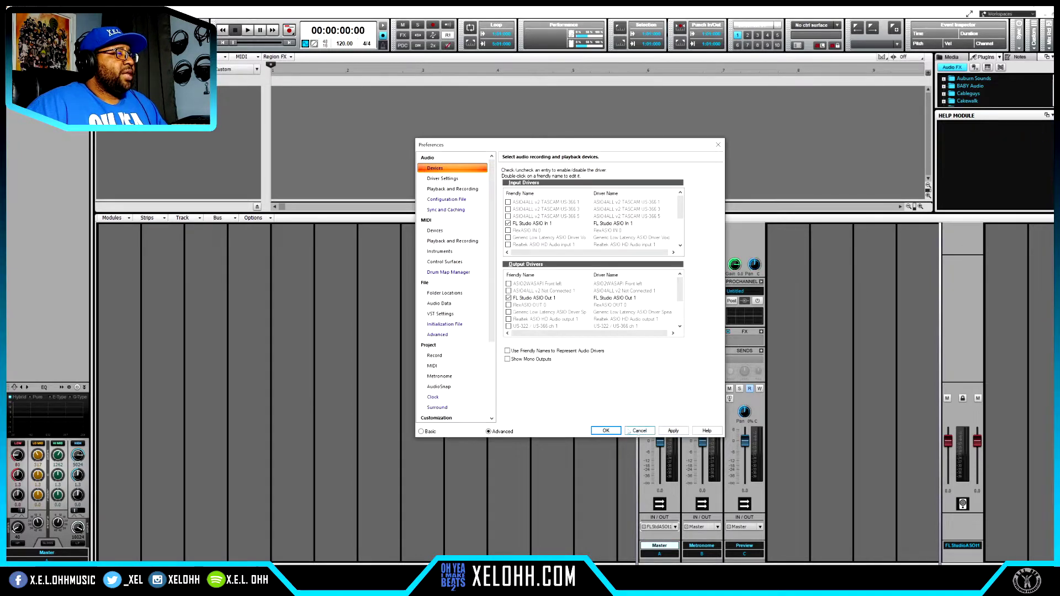
click(642, 433)
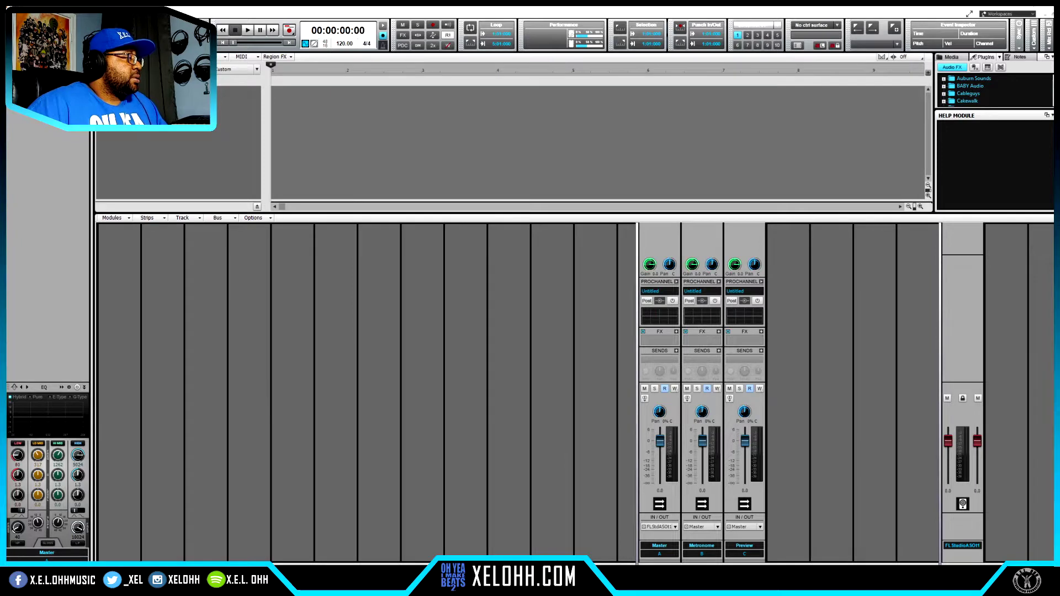
Import the audio file CanUSeeMyFootStepsMaster2 (2) as a new track at the start of the timeline.
drag(3, 106, 223, 105)
click(242, 91)
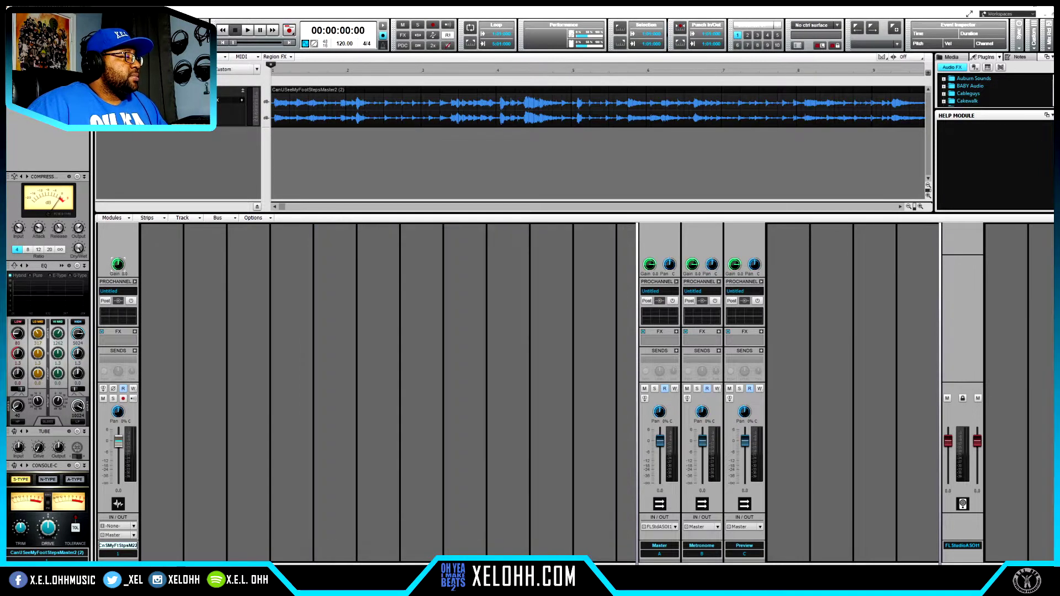
Play the imported track and check its signal in OBS Studio's audio mixer, then stop playback in Cakewalk.
key(alt+Tab)
drag(417, 153, 385, 151)
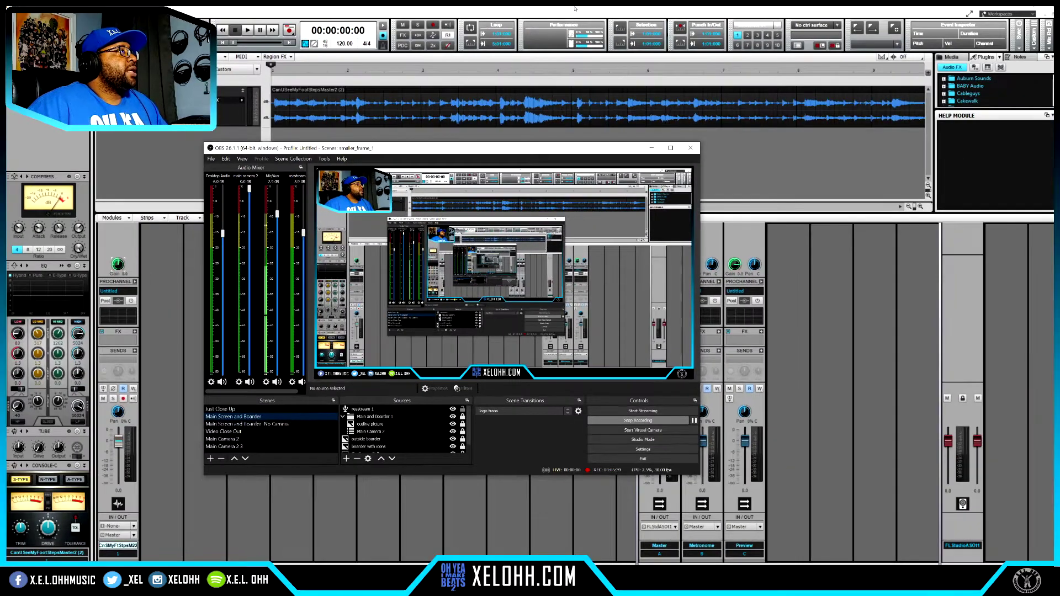
key(alt+Tab)
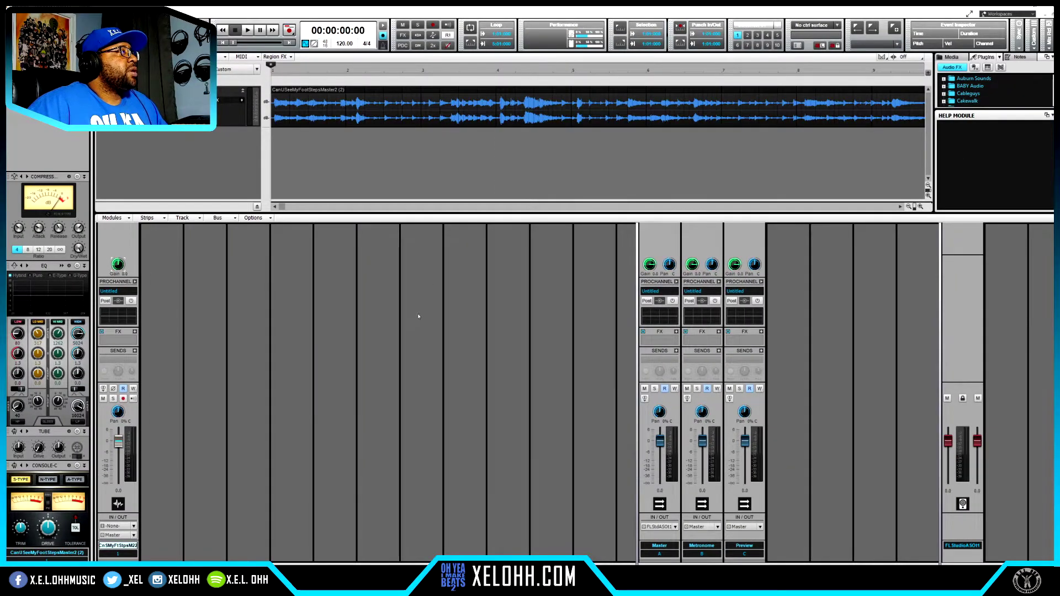
key(space)
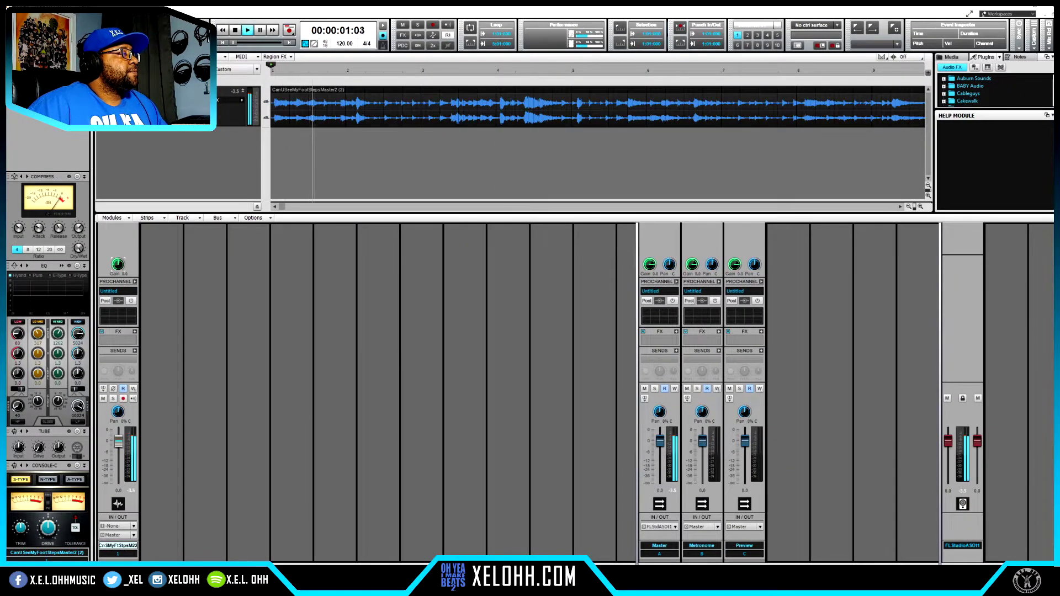
click(326, 545)
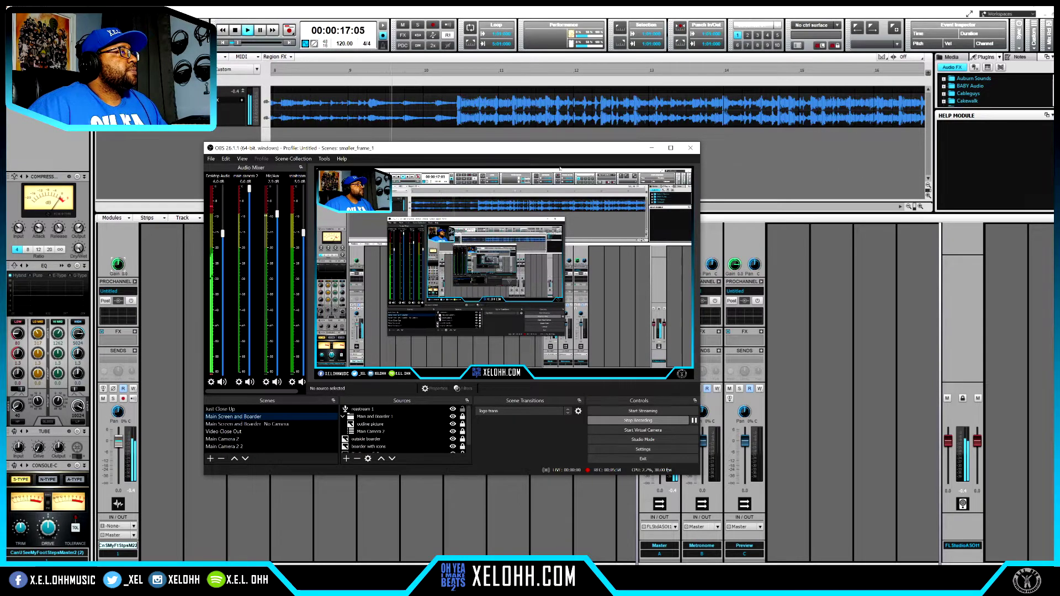
click(651, 148)
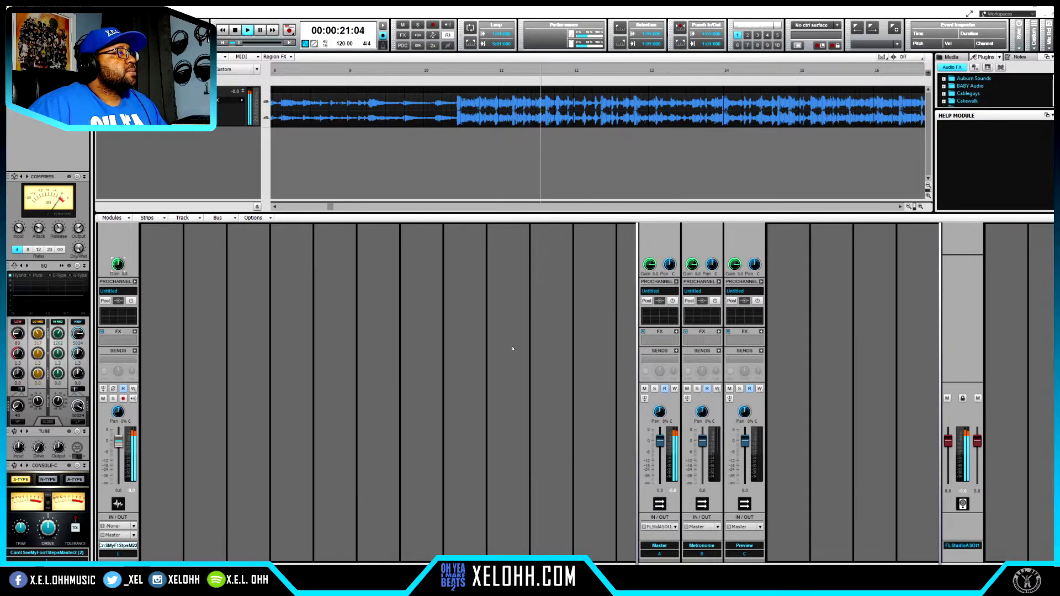
key(space)
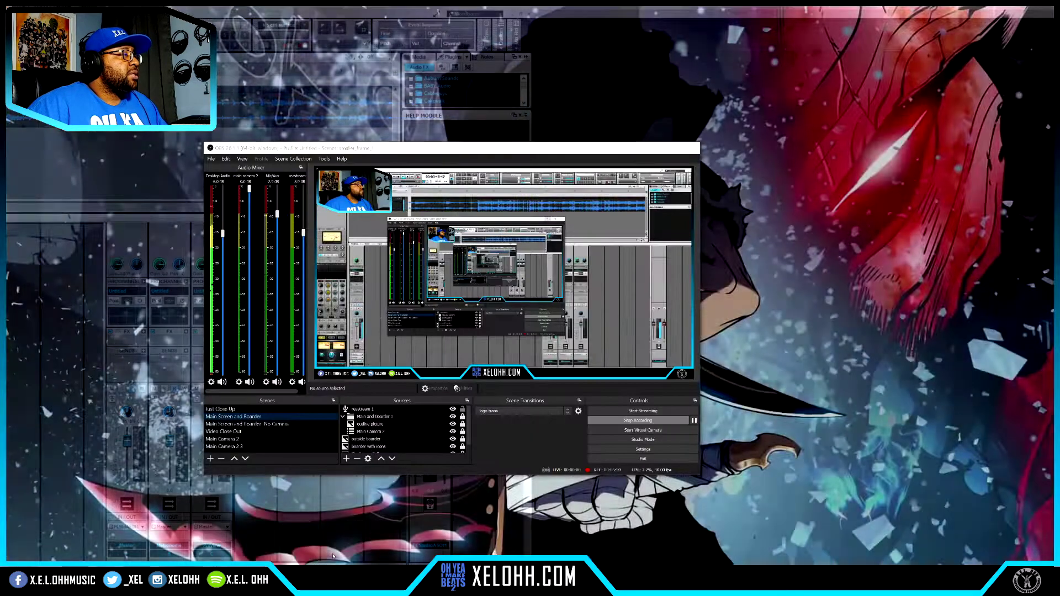
Switch to OBS Studio and mute the Desktop Audio source in the audio mixer.
click(276, 544)
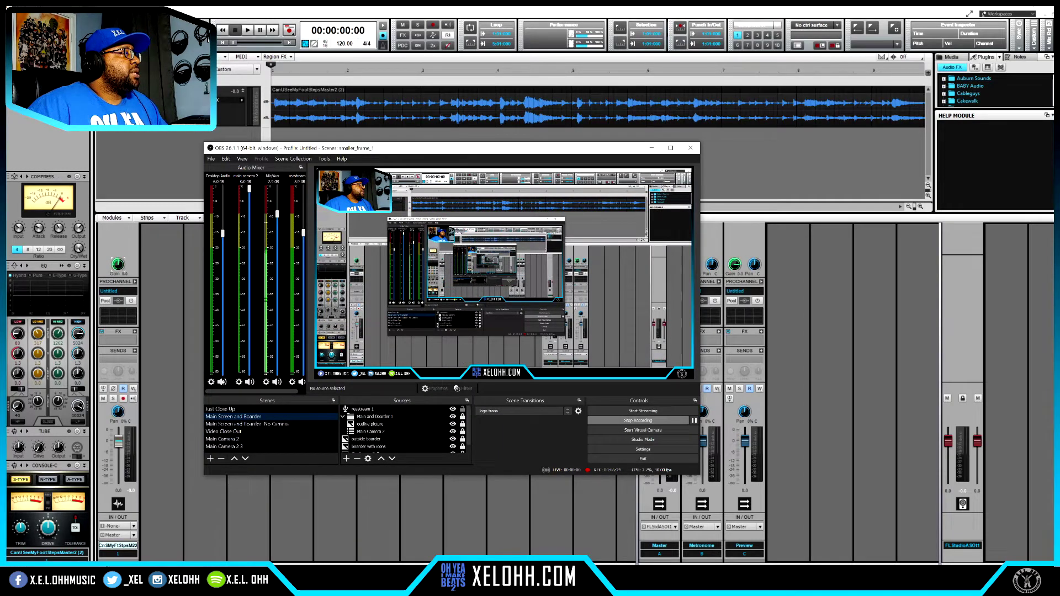
click(221, 382)
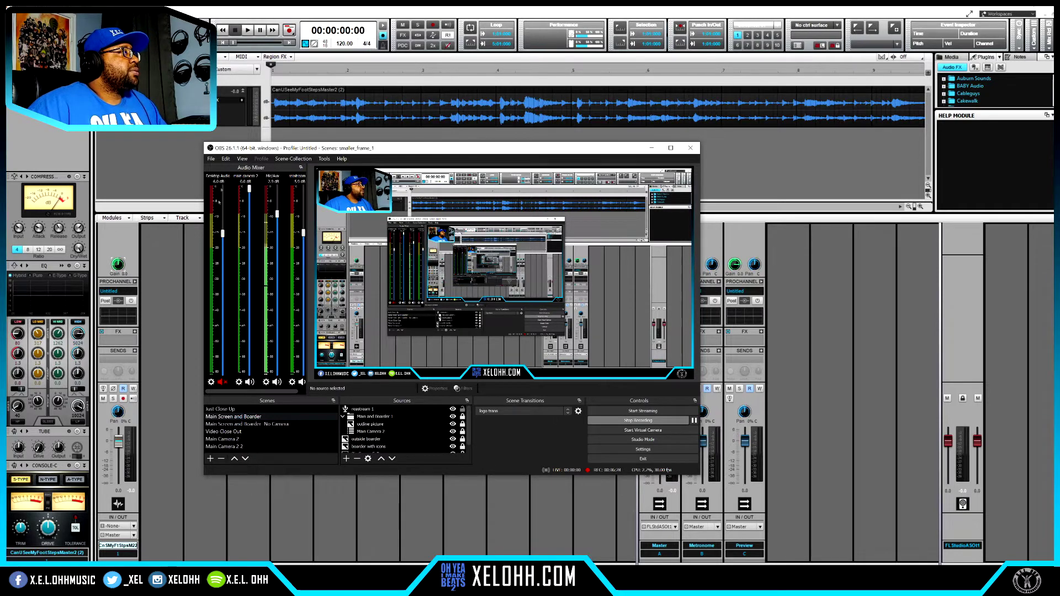
click(650, 148)
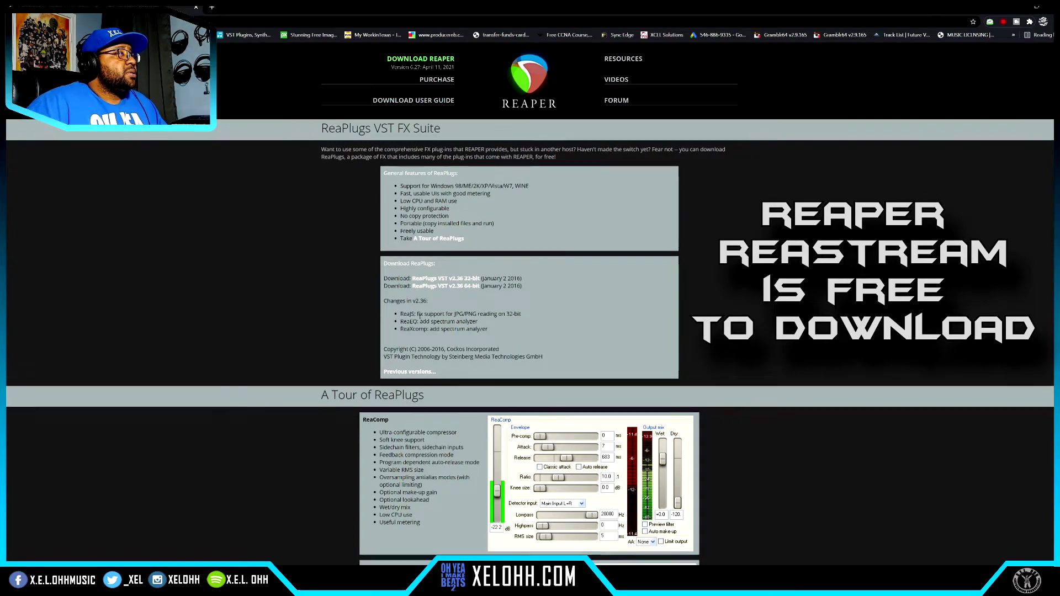
Read through the ReaPlugs VST FX Suite page, examining the ReaStream description and the download links.
scroll(418, 322, down, 7)
scroll(418, 322, down, 11)
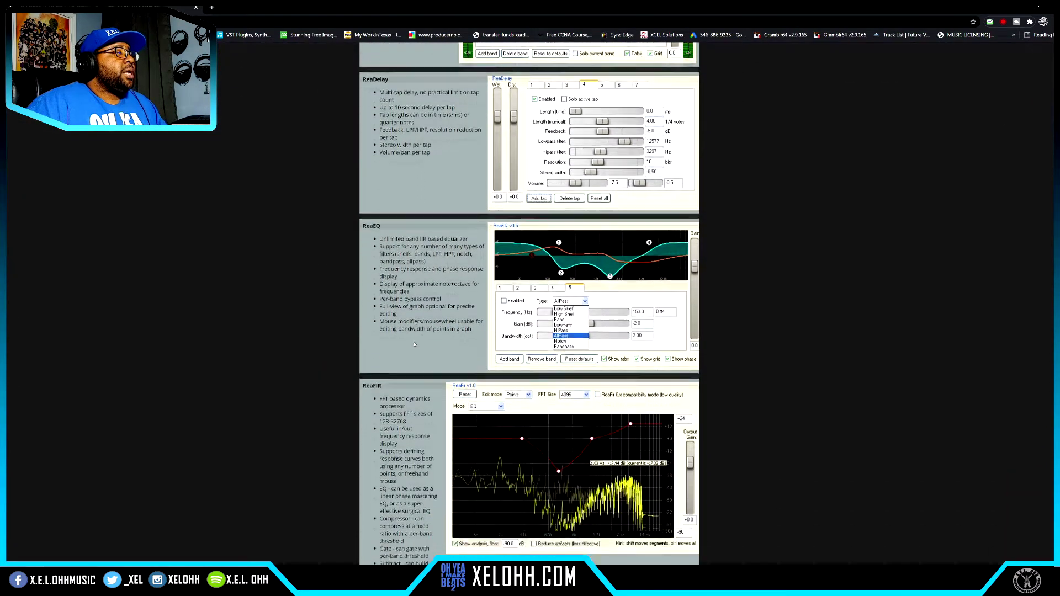
scroll(411, 341, down, 3)
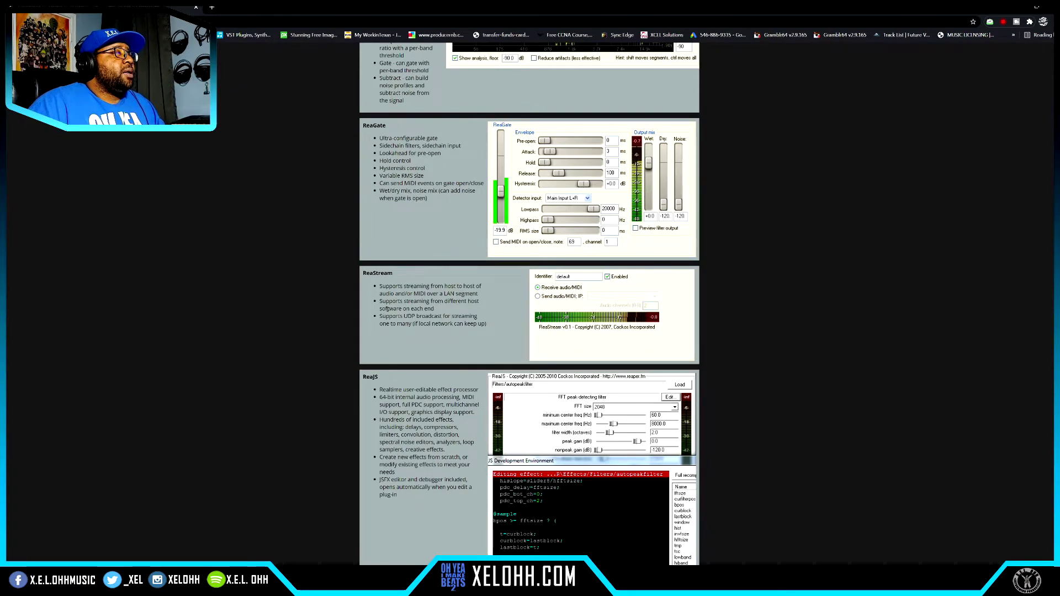
scroll(529, 304, up, 5)
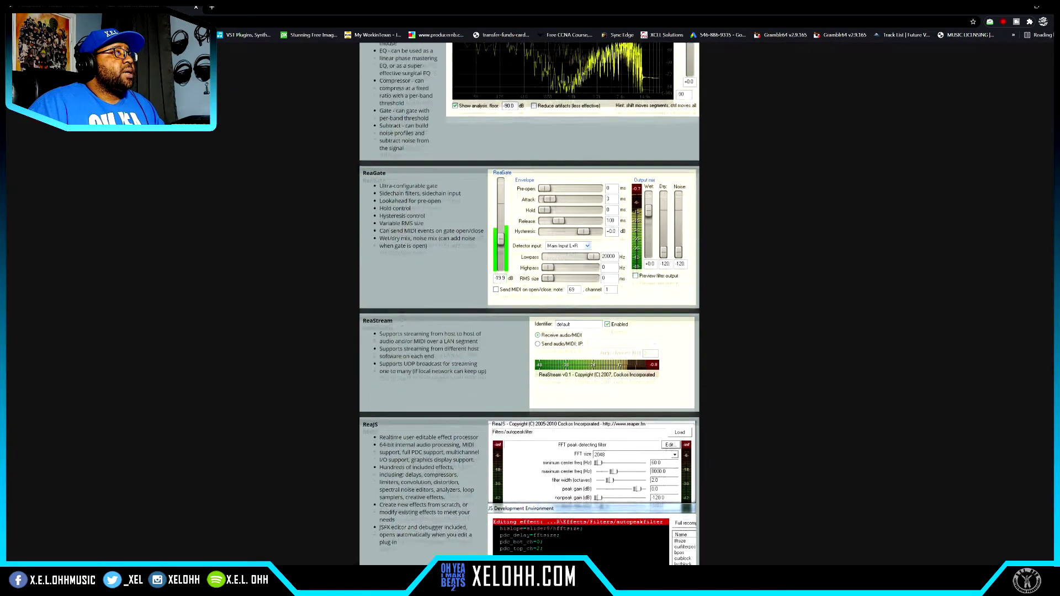
scroll(367, 236, up, 1)
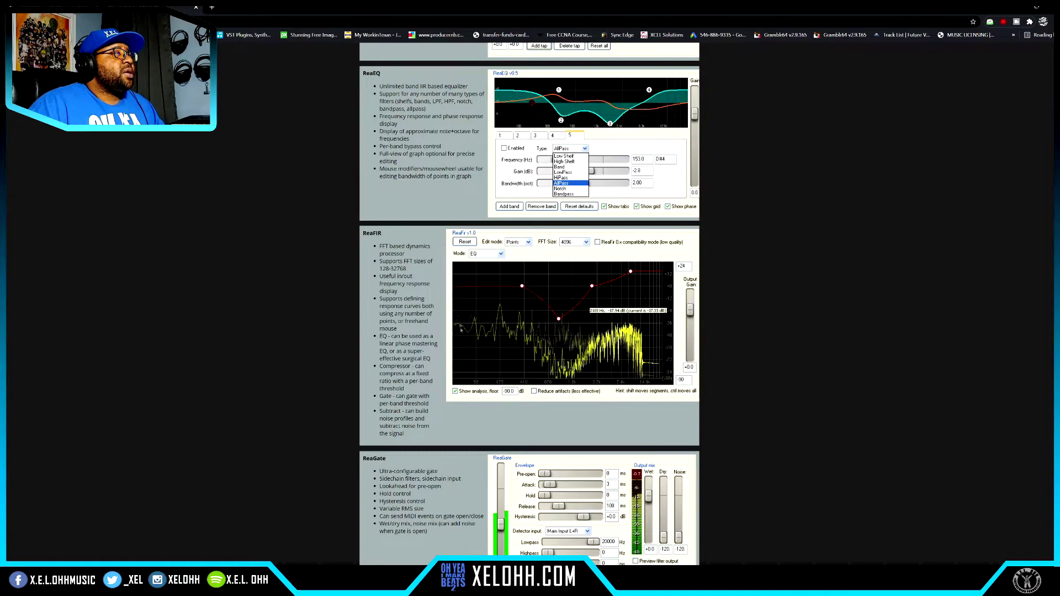
scroll(488, 321, up, 12)
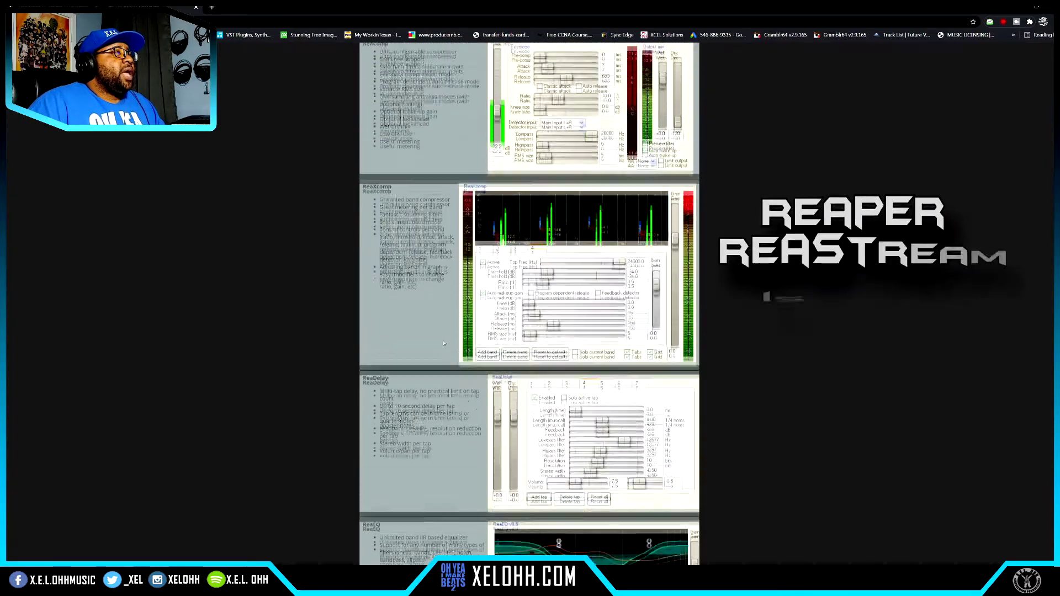
scroll(444, 342, up, 5)
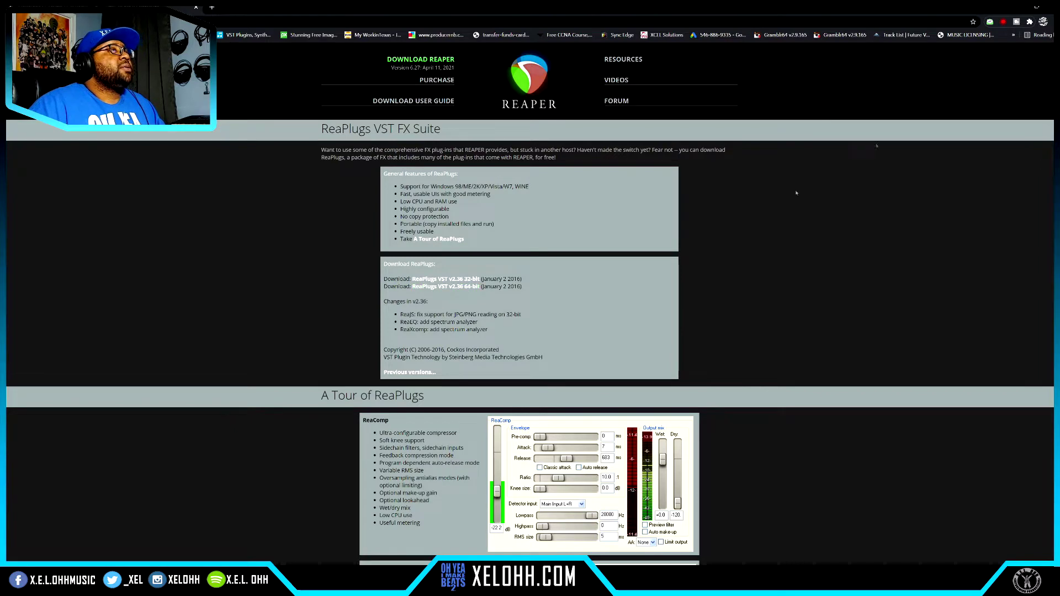
Switch to Cakewalk, play the track while checking OBS Studio's mixer meters with Desktop Audio muted, and stop playback.
key(alt+Tab)
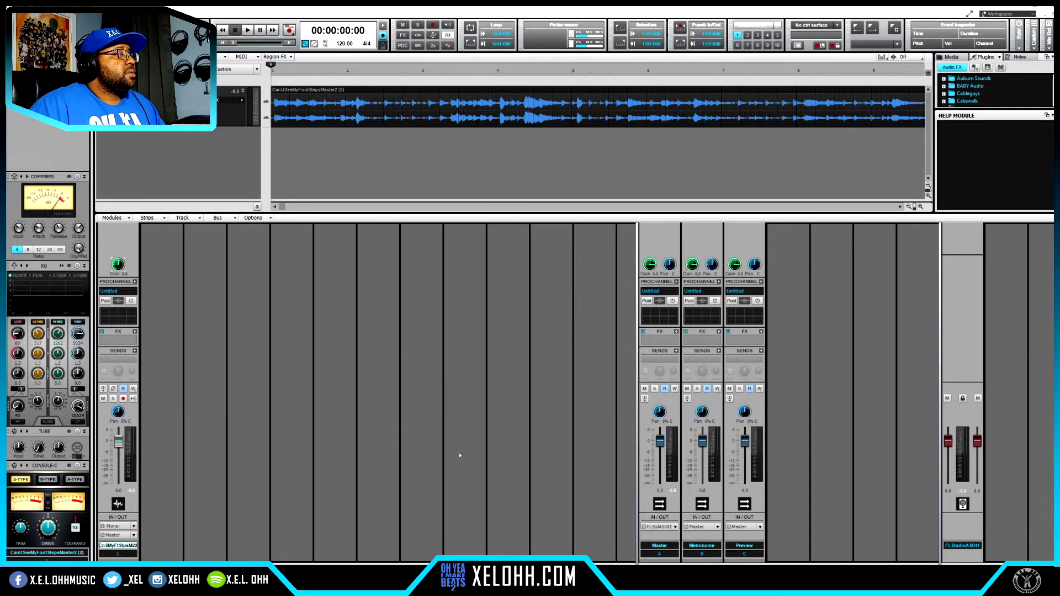
key(space)
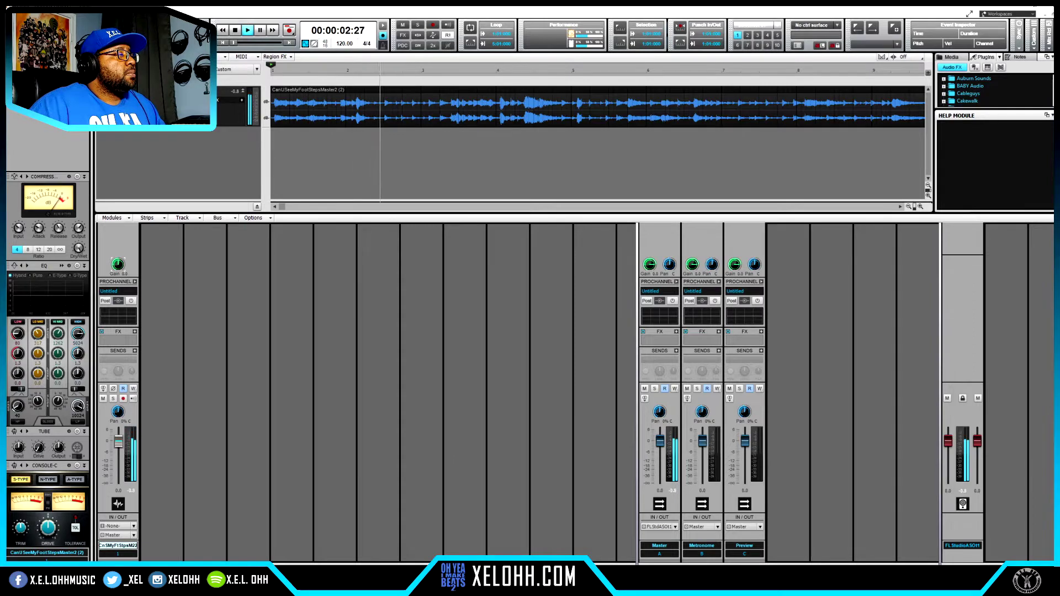
mouse_move(293, 563)
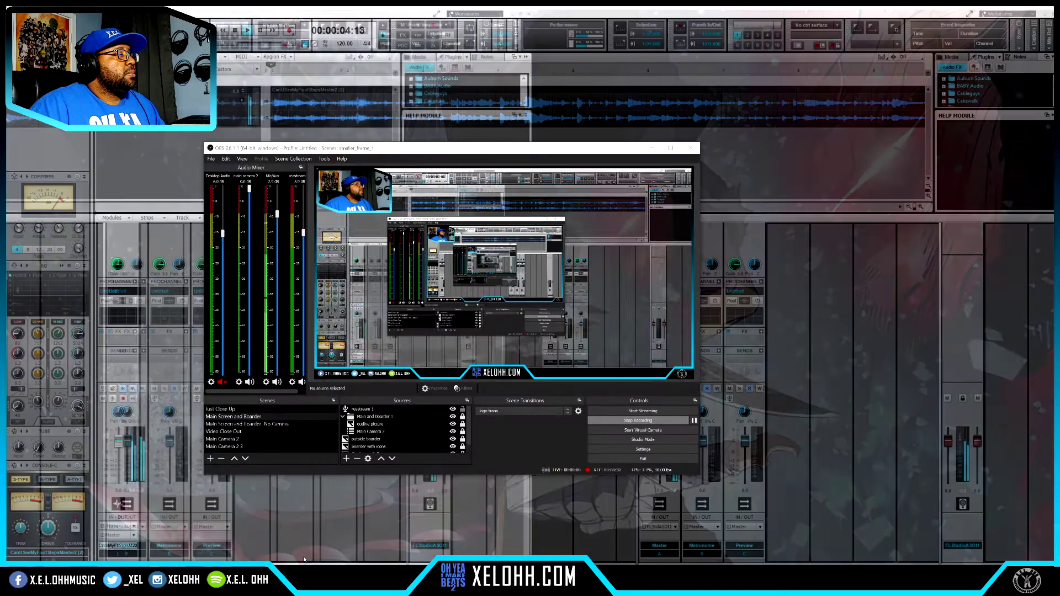
click(323, 546)
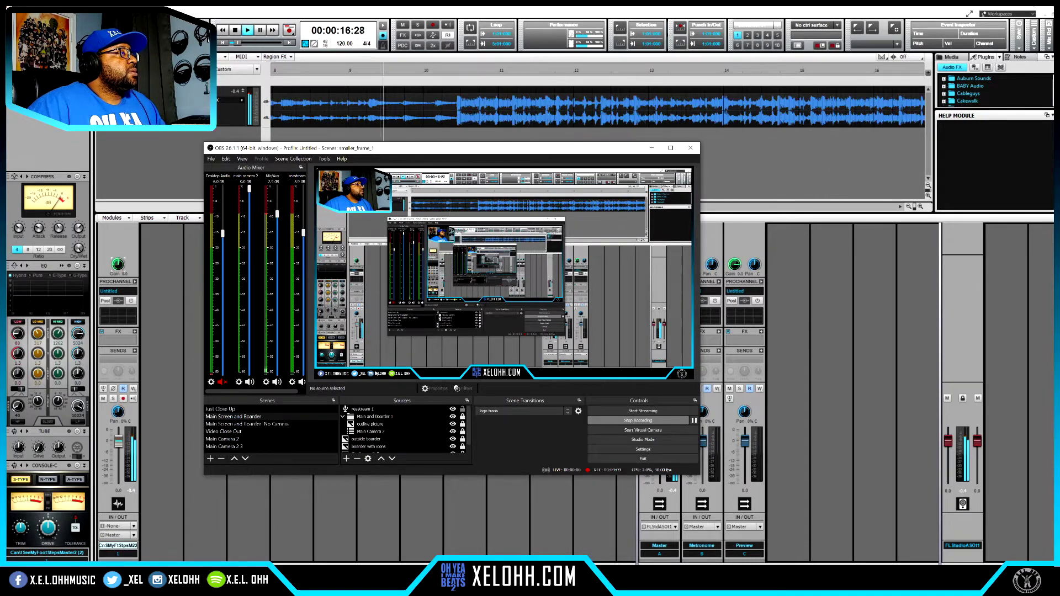
click(652, 148)
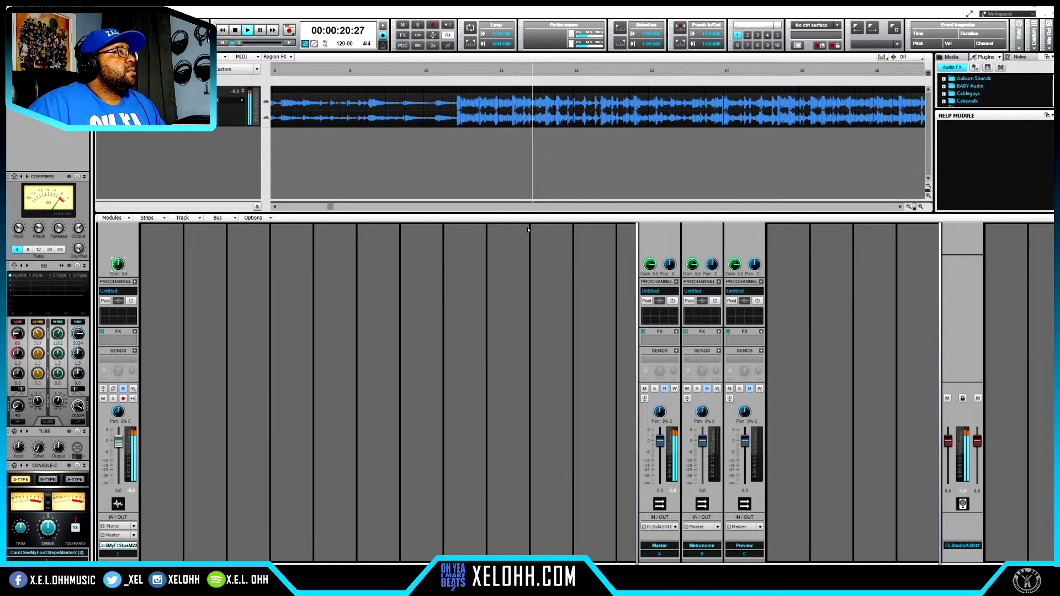
key(space)
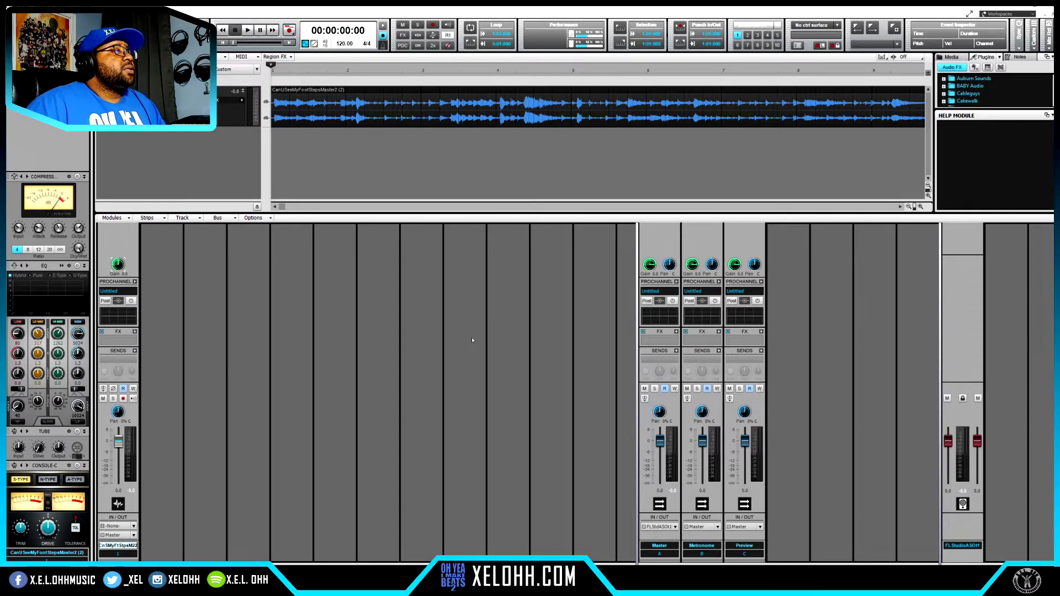
Insert the Cockos ReaStream (ReaPlugs Edition) effect on the Master bus and reposition its window.
click(675, 331)
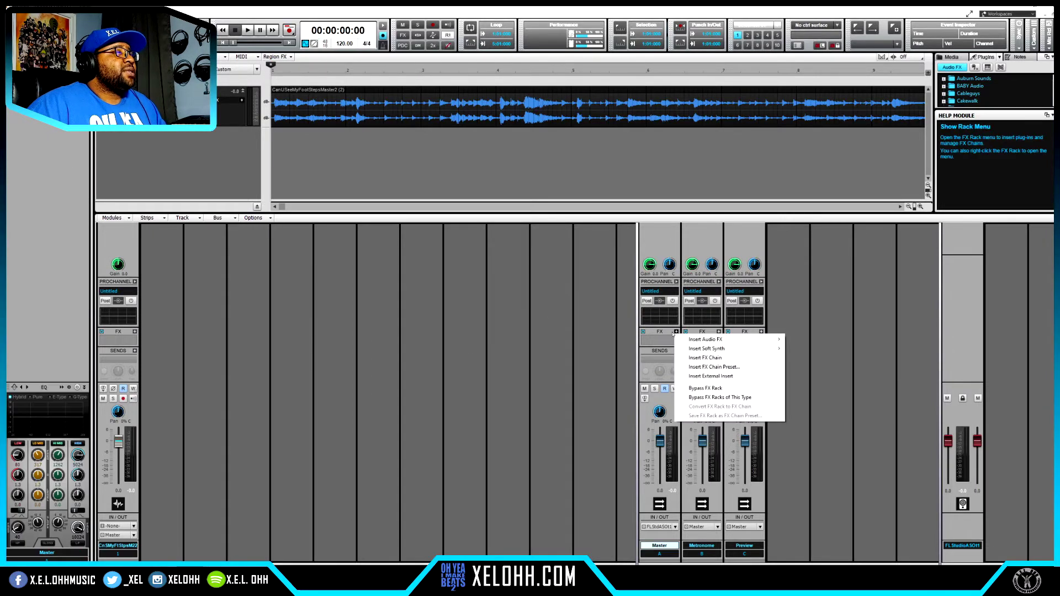
mouse_move(764, 340)
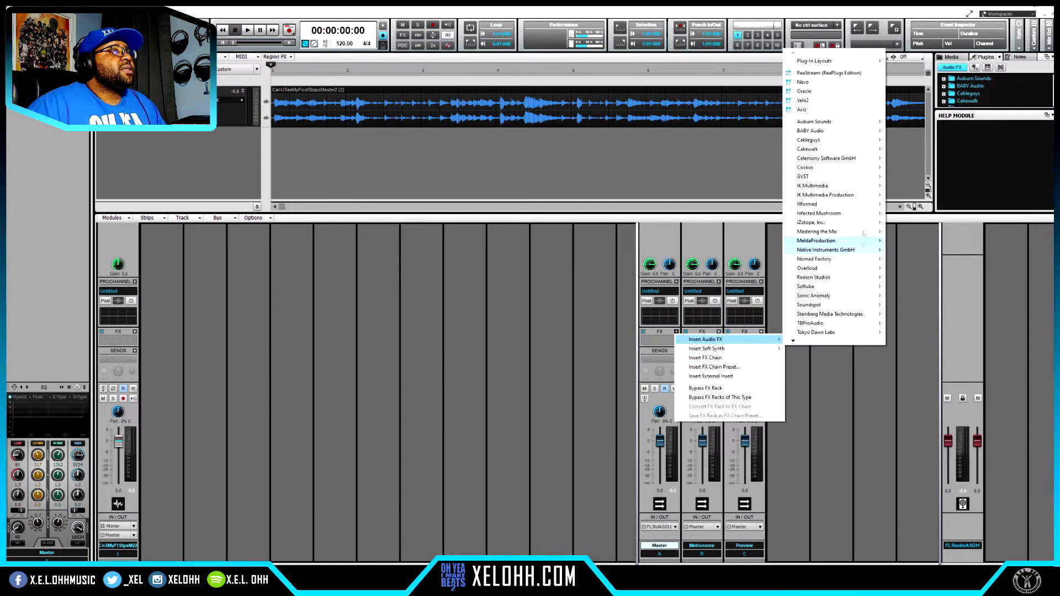
mouse_move(848, 169)
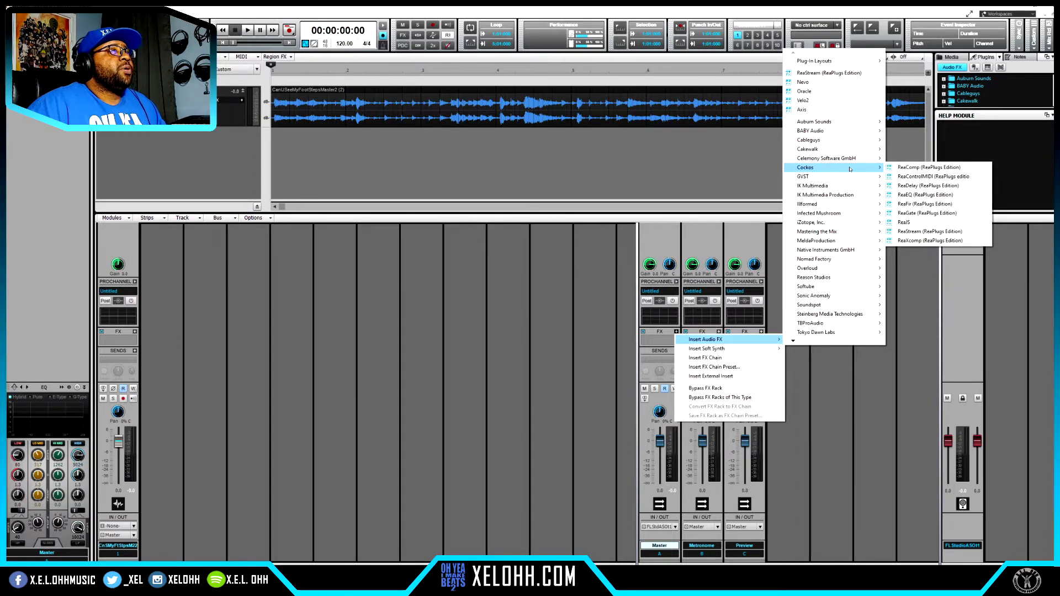
click(912, 232)
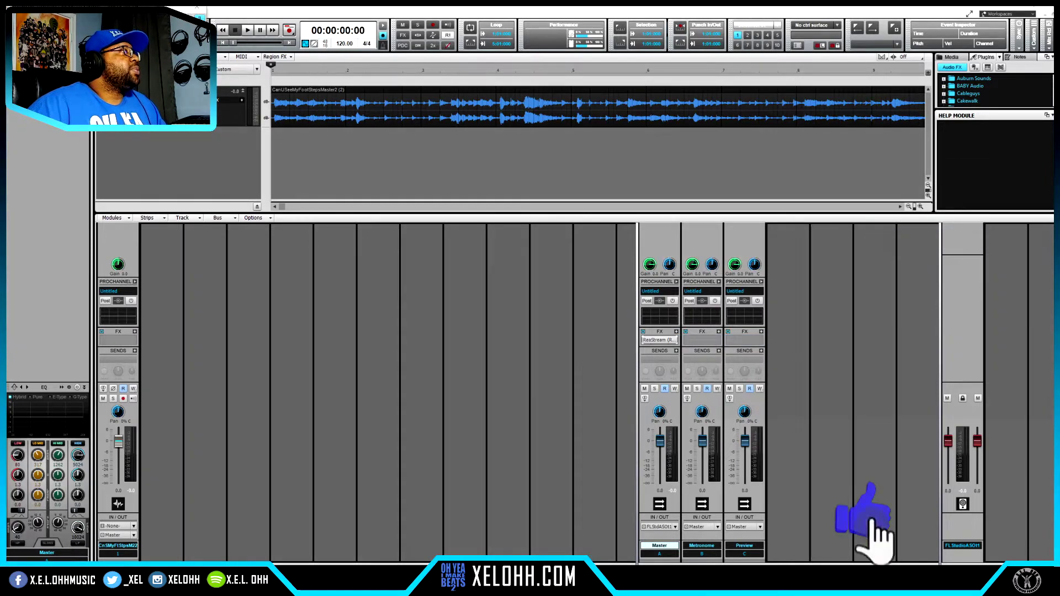
drag(367, 205, 488, 228)
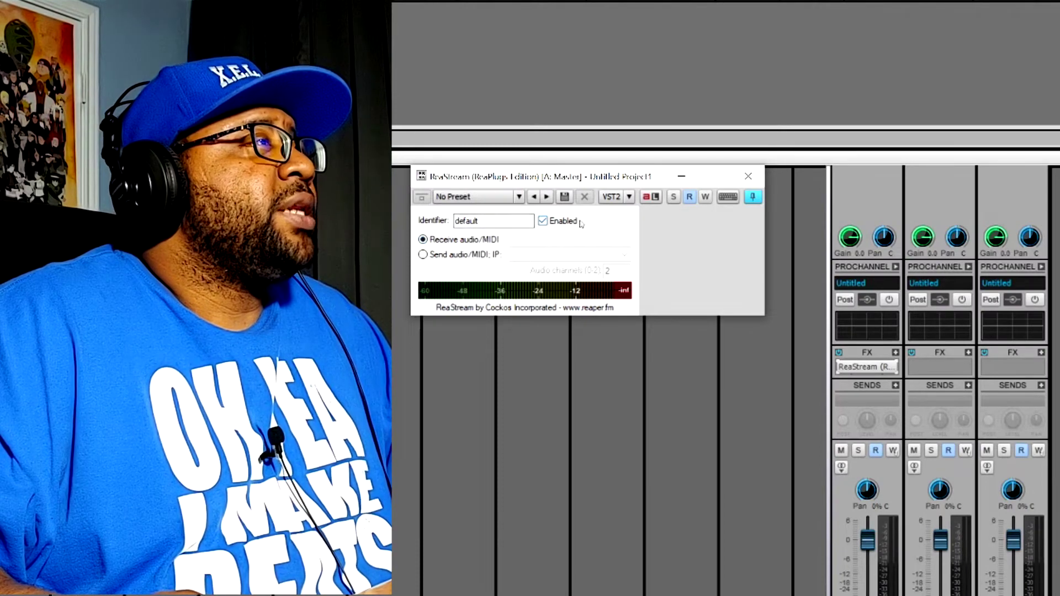
Set the ReaStream identifier to "cakewalk" and have it send audio/MIDI to local broadcast.
click(495, 221)
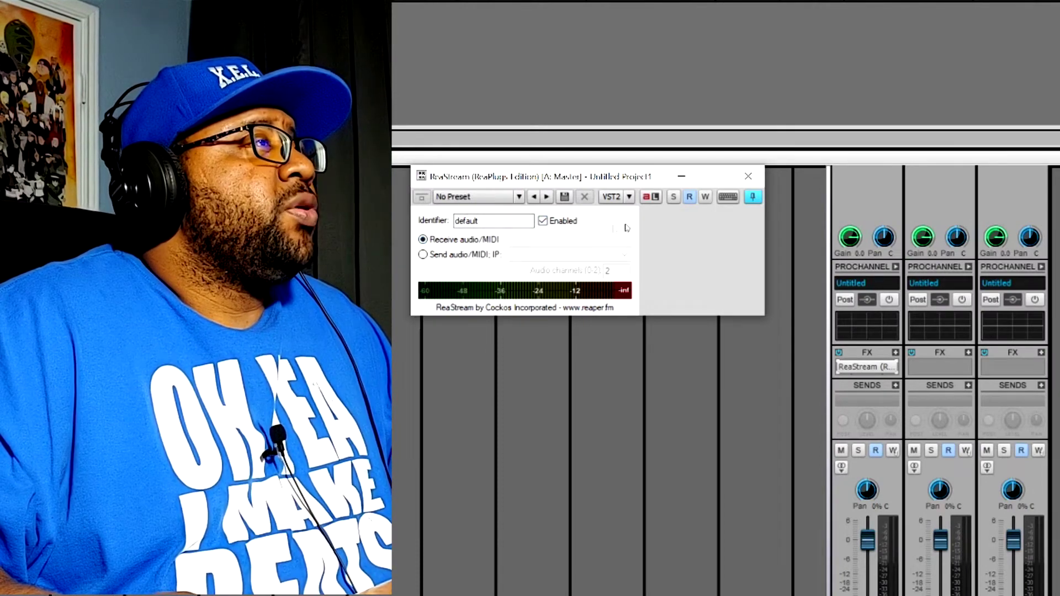
double_click(495, 221)
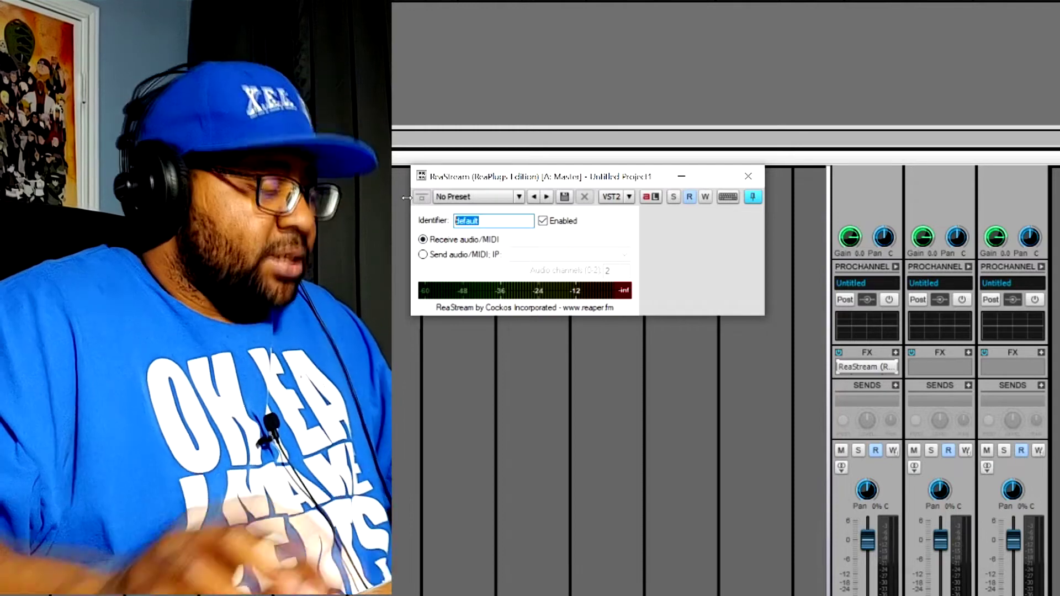
text(cakewalk)
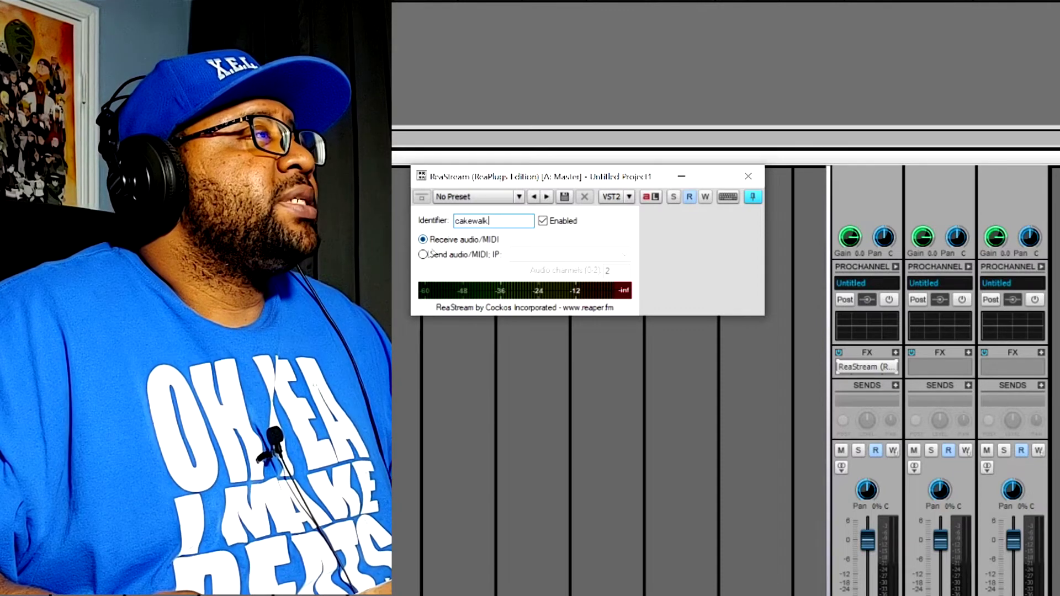
click(423, 255)
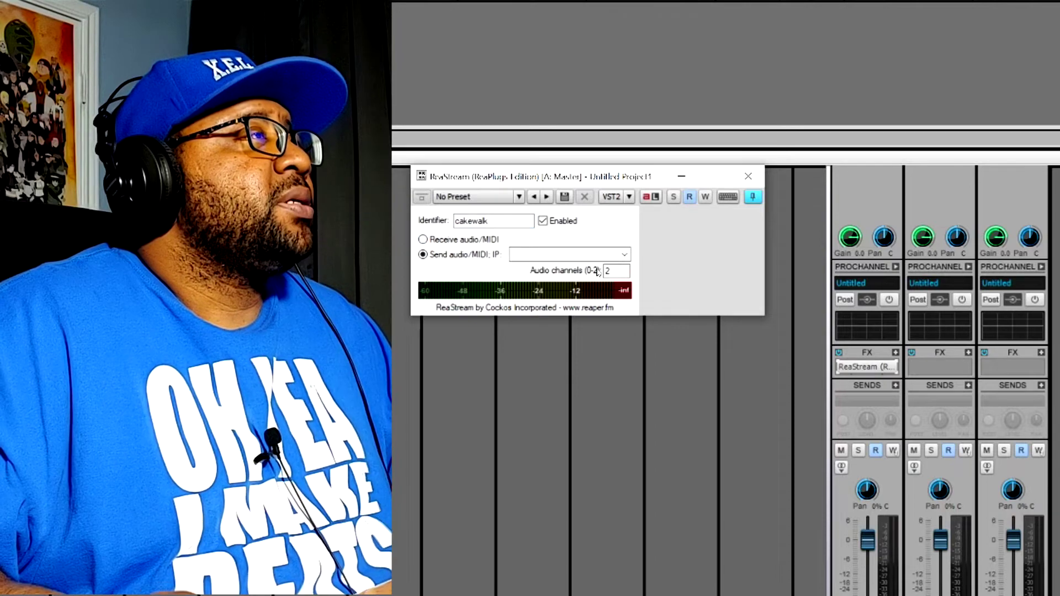
click(625, 255)
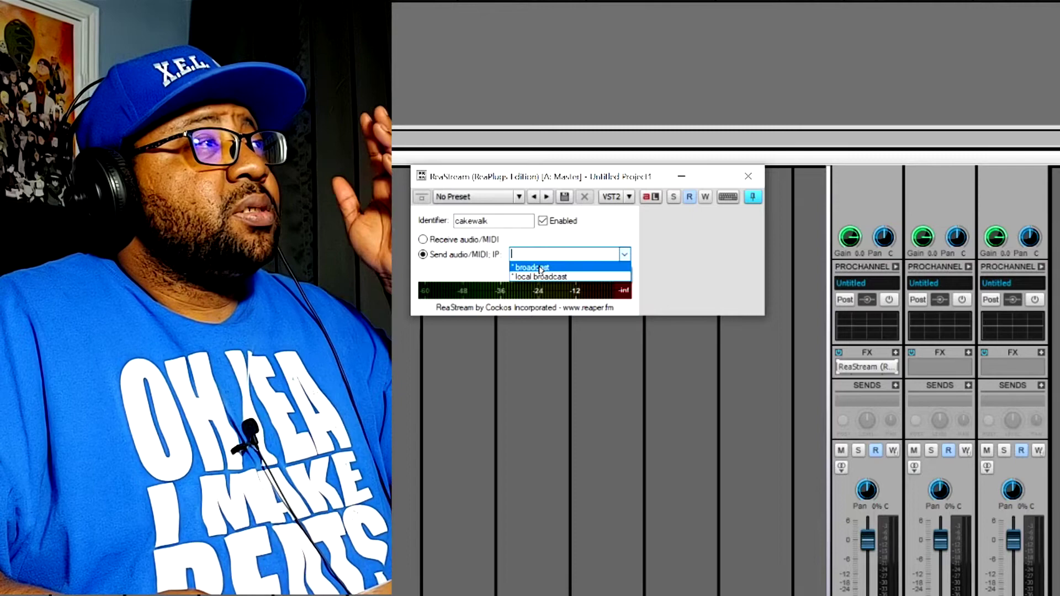
click(514, 276)
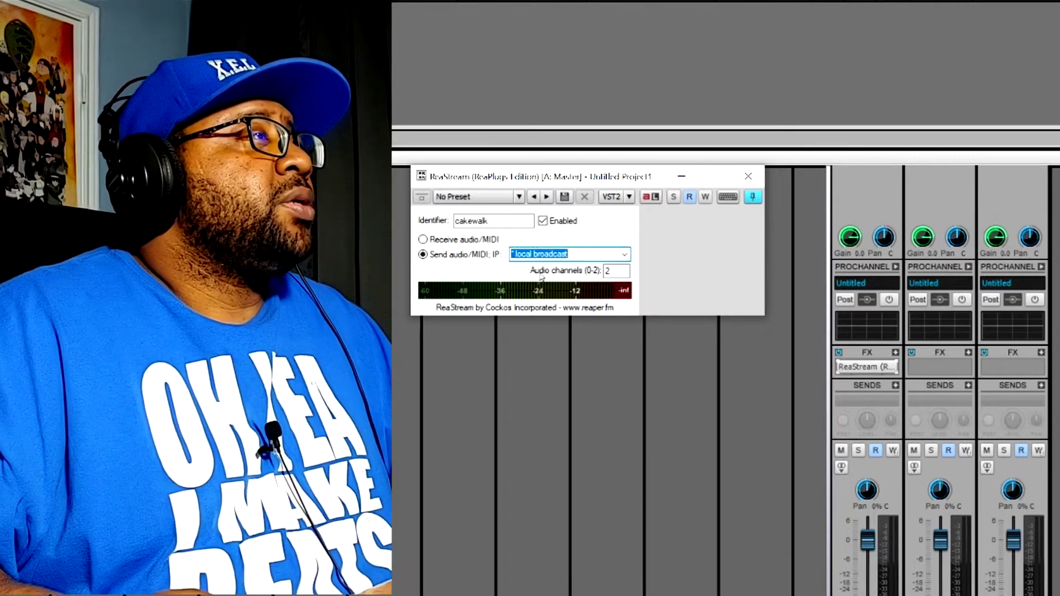
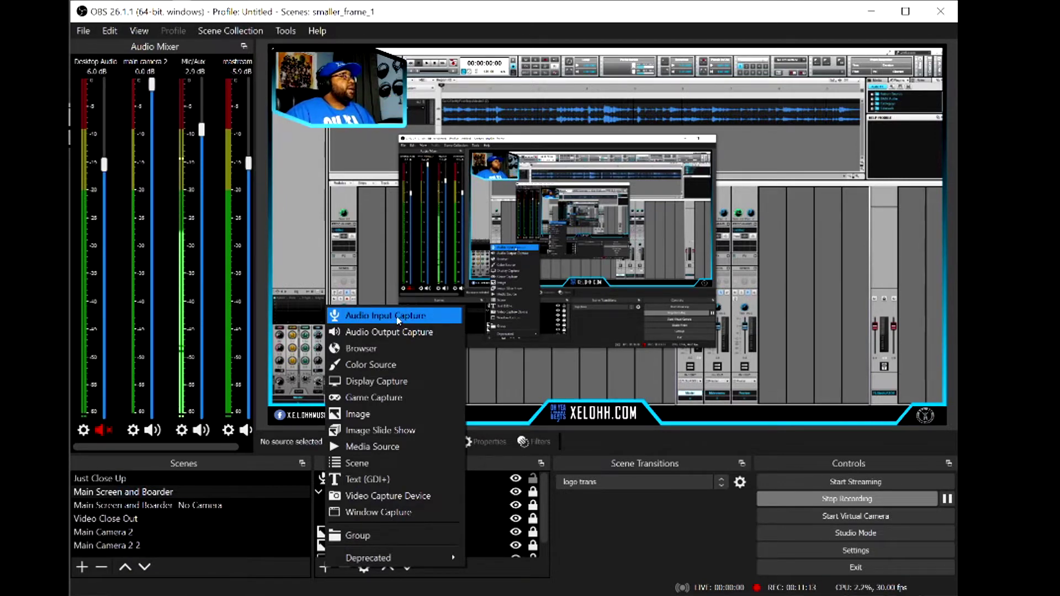
In OBS Studio, add a new Audio Input Capture source named "cakewalk".
click(398, 317)
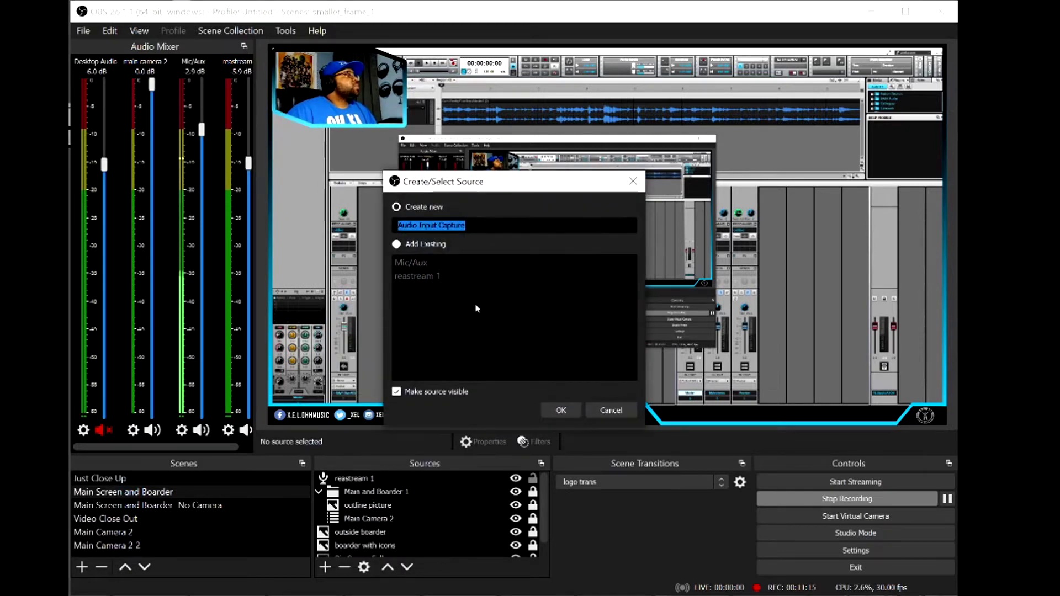
drag(465, 225, 397, 225)
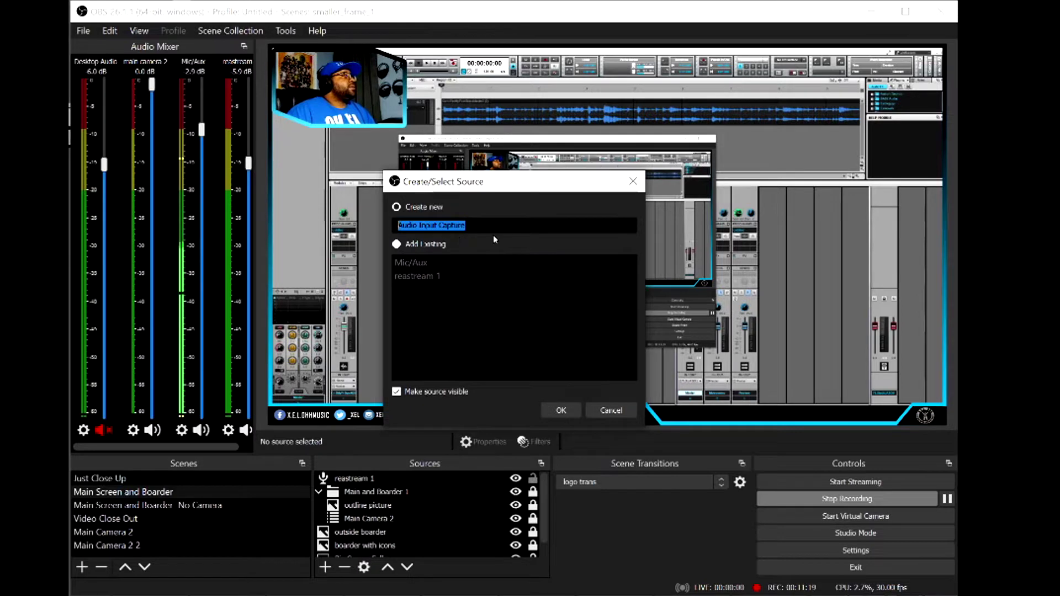
text(cakewalk)
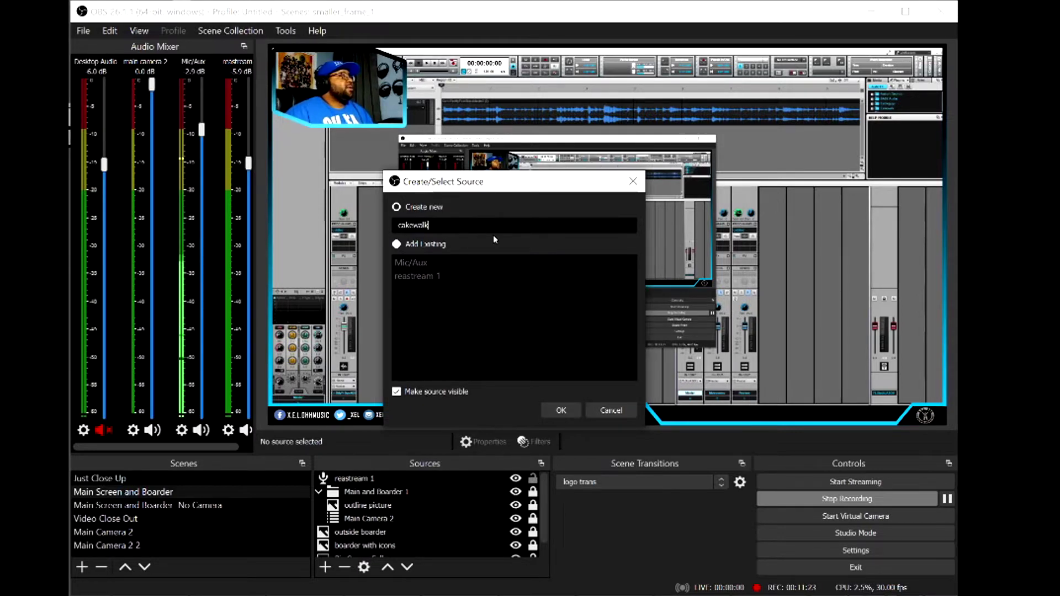
click(560, 411)
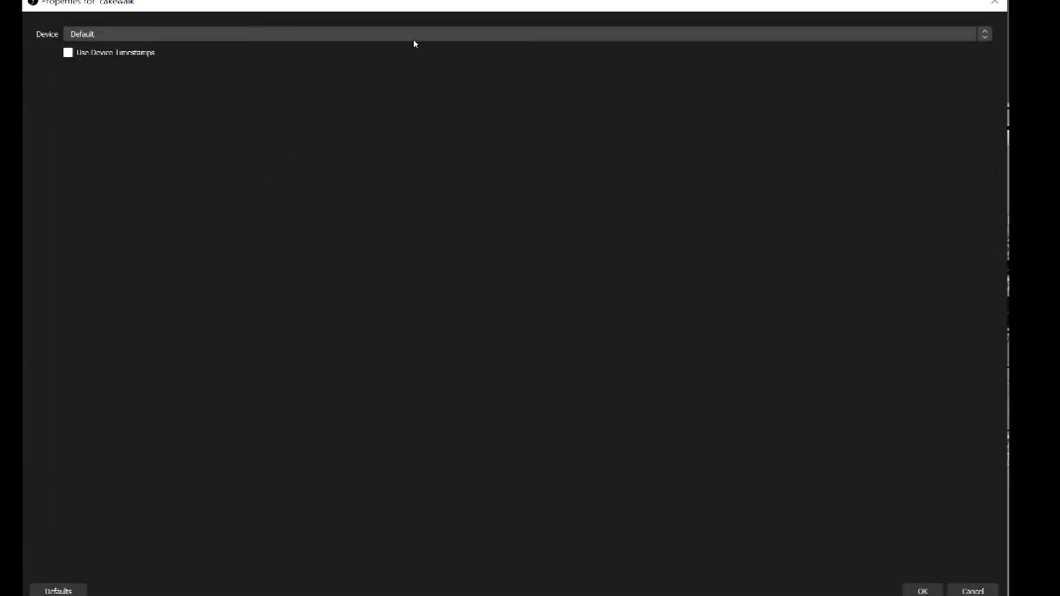
Set the cakewalk source's device to VoiceMeeter Output (VB-Audio VoiceMeeter VAIO) and confirm its properties.
click(329, 35)
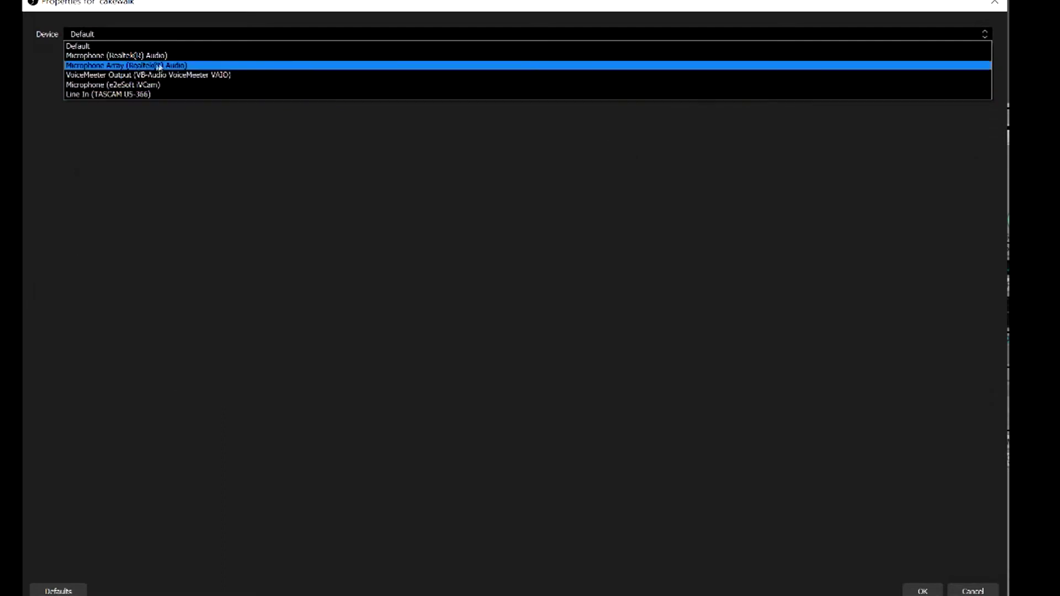
click(259, 76)
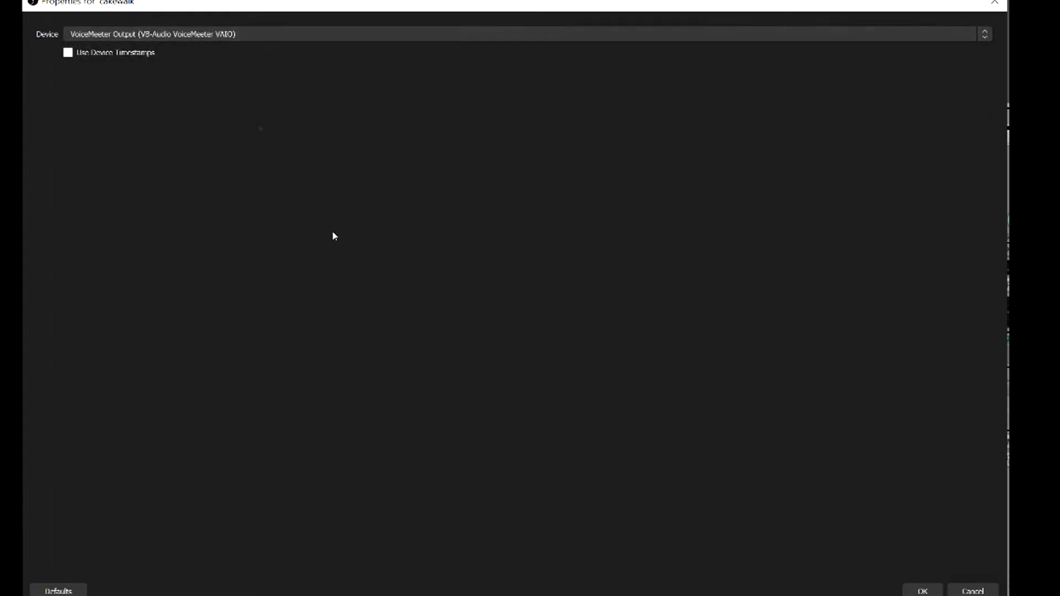
click(923, 590)
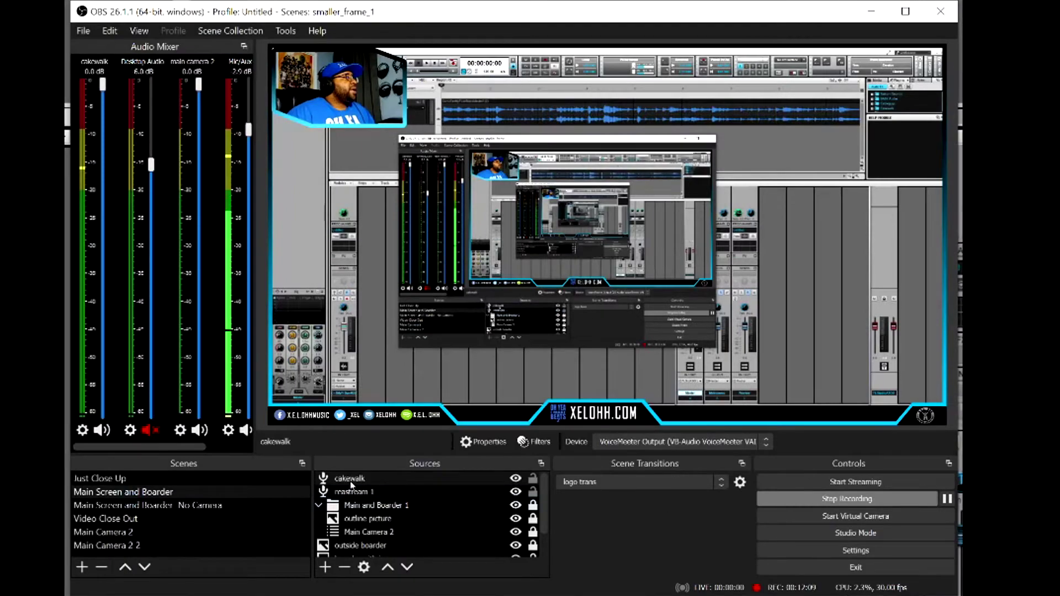
Add a VST 2.x Plug-in filter to the cakewalk source and load reastream-standalone in it.
right_click(347, 483)
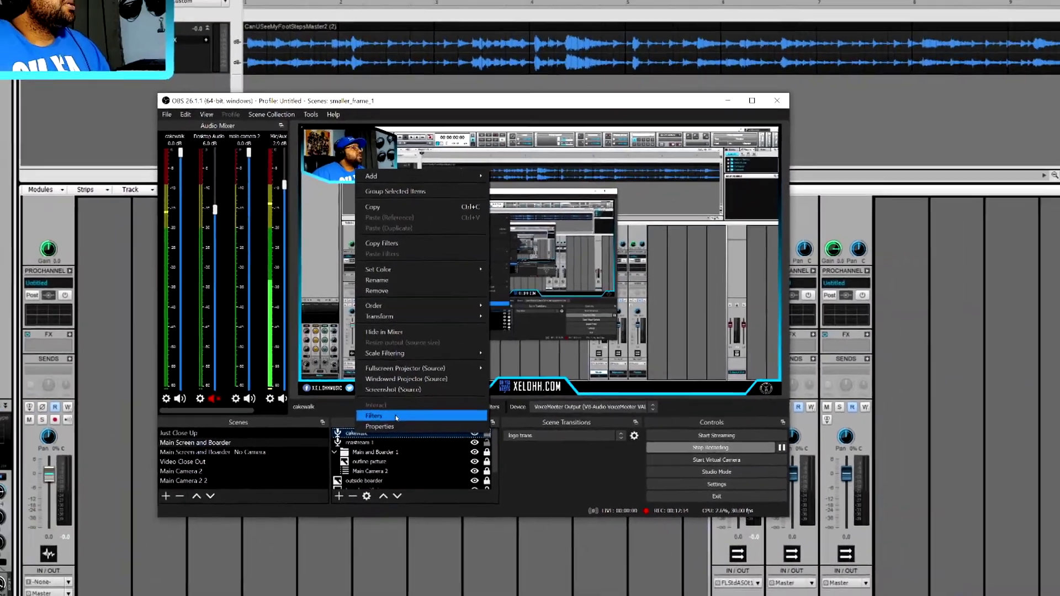
click(403, 445)
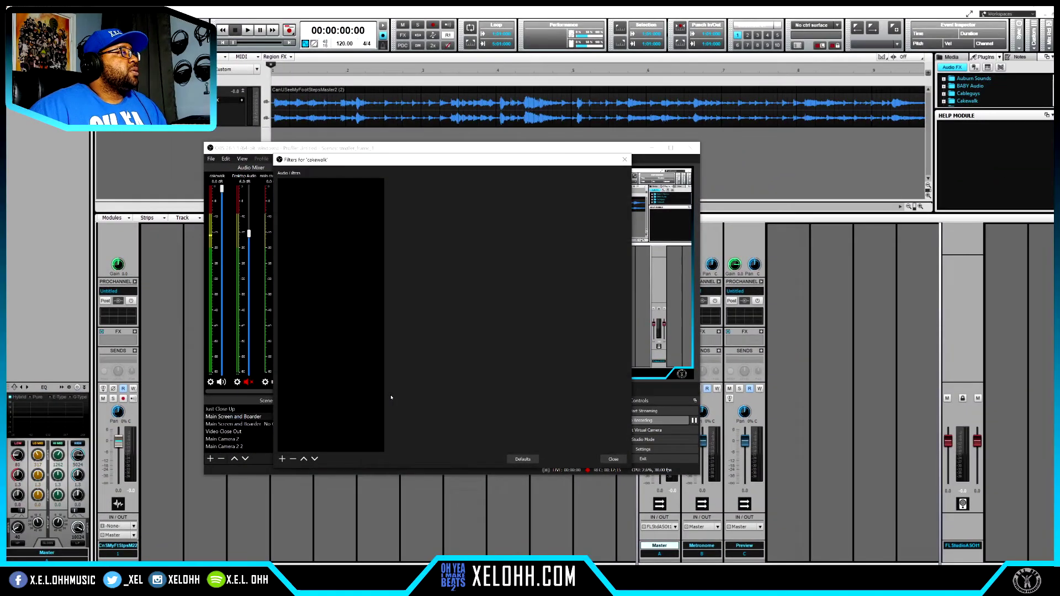
click(281, 459)
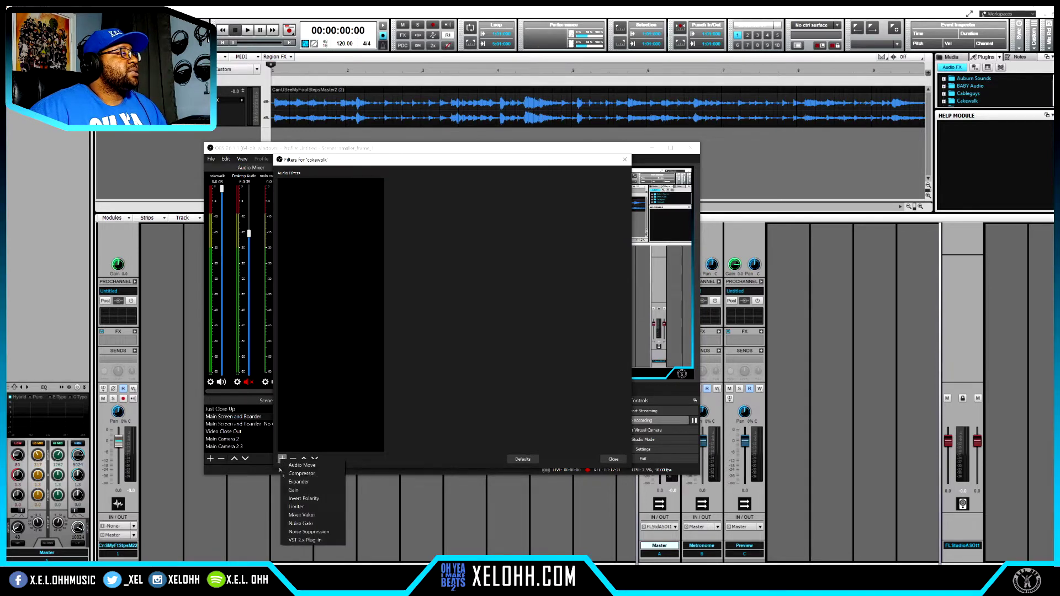
click(314, 539)
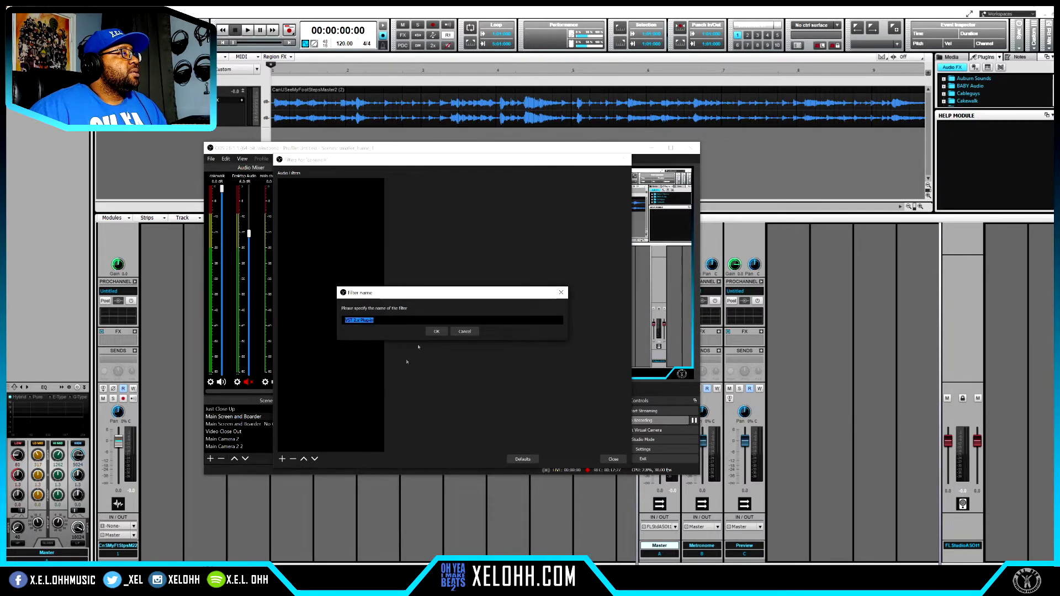
click(435, 331)
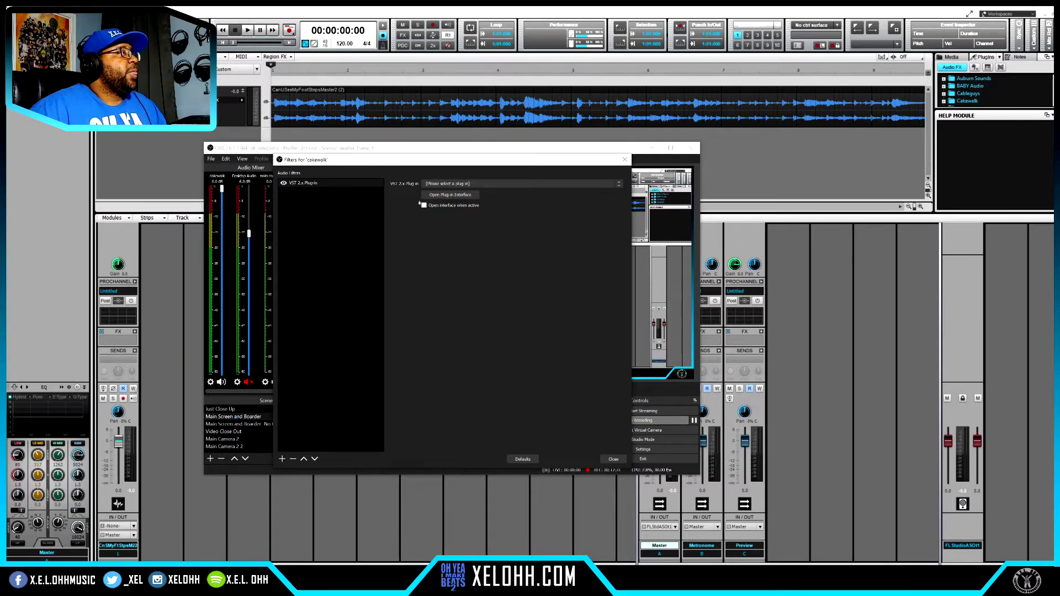
click(606, 185)
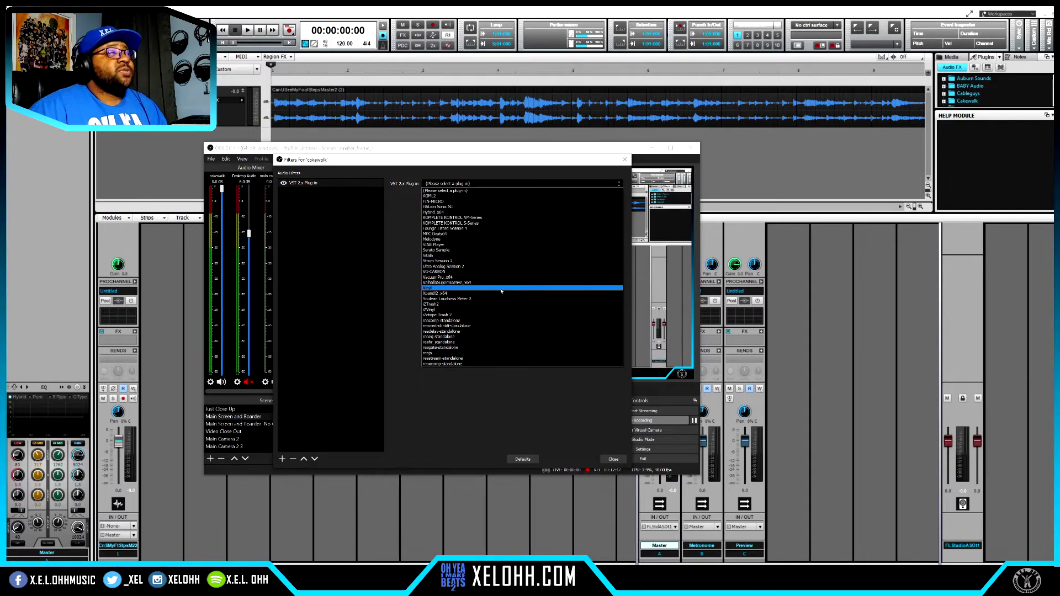
click(463, 359)
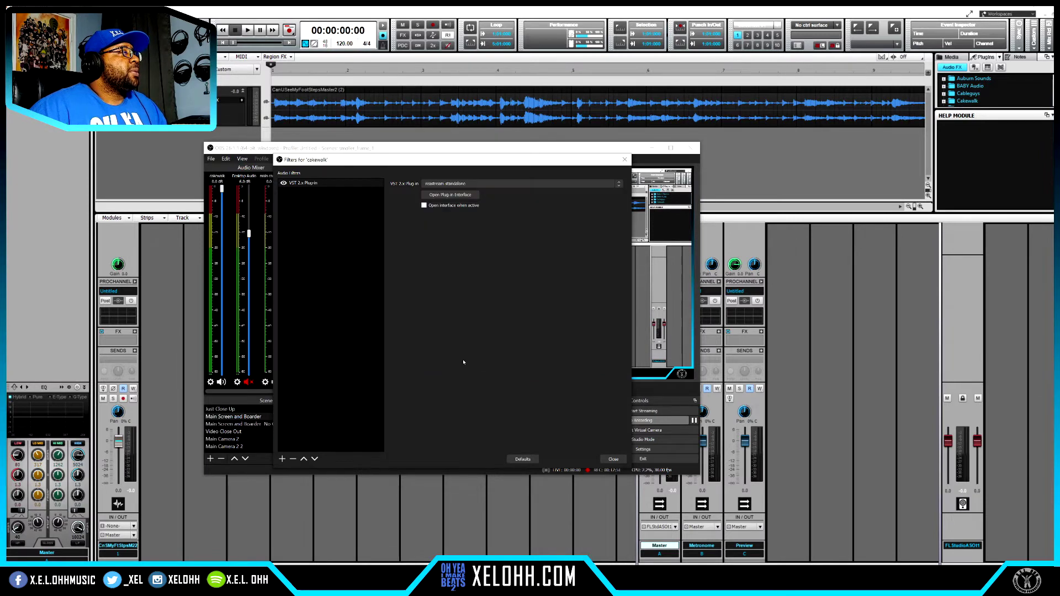
Set the identifier in the filter's ReaStream interface to "cakewalk" and close the source's filters.
click(463, 196)
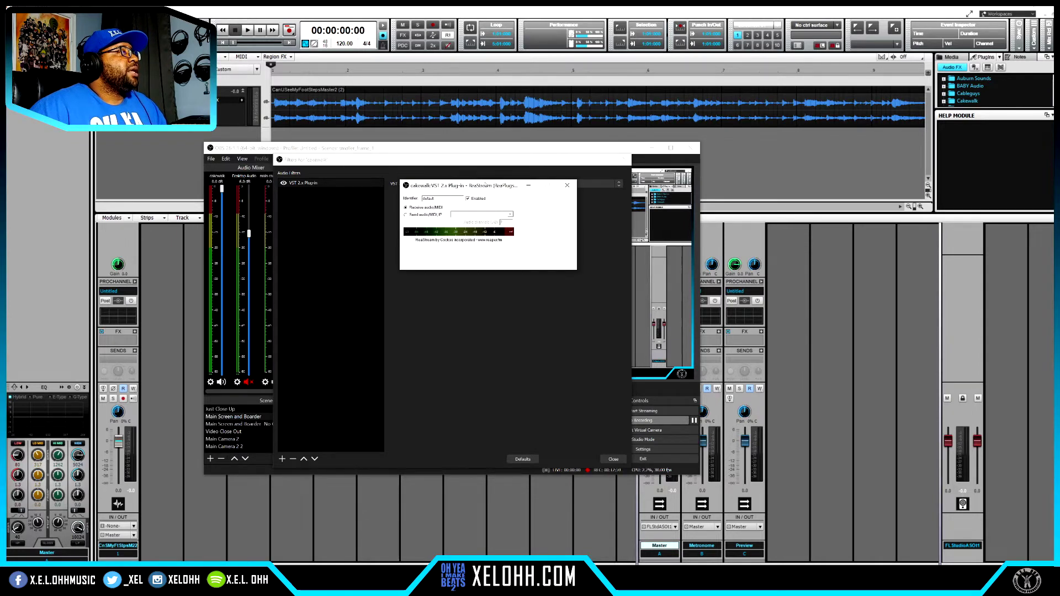
drag(488, 188, 482, 281)
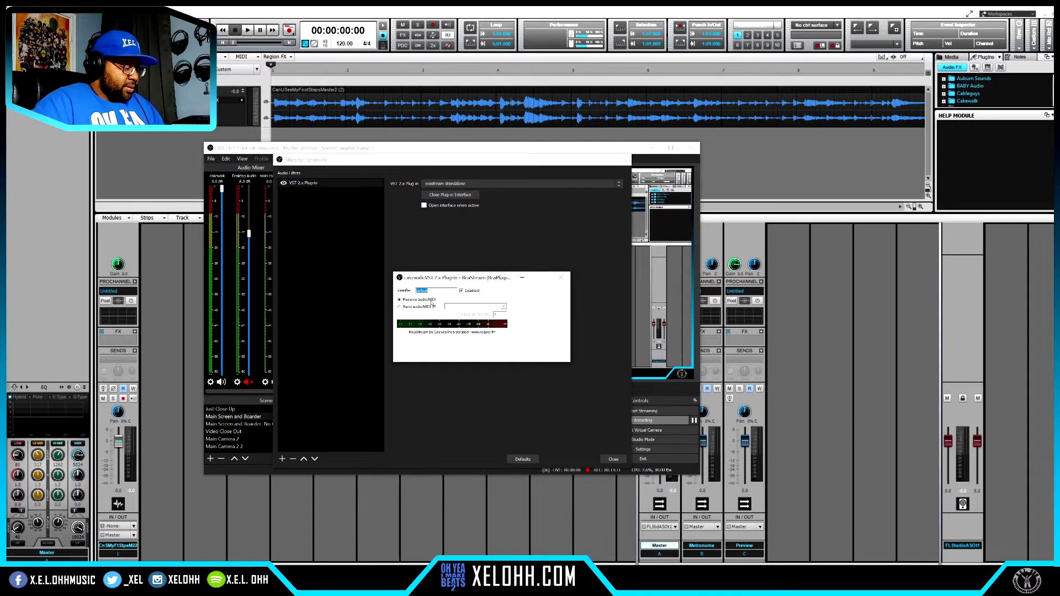
text(cakewalk)
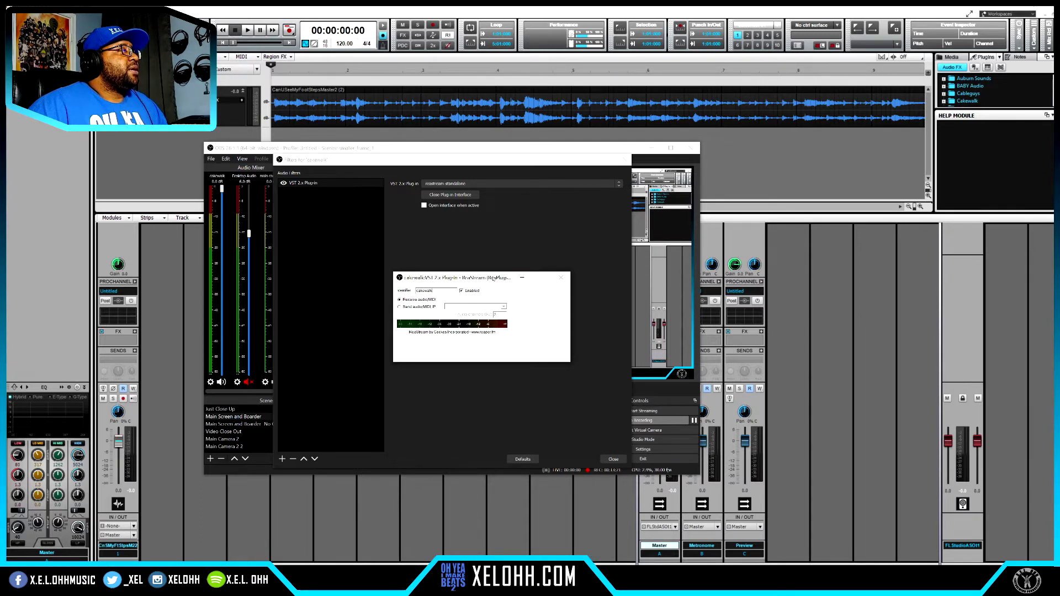
drag(493, 278, 473, 319)
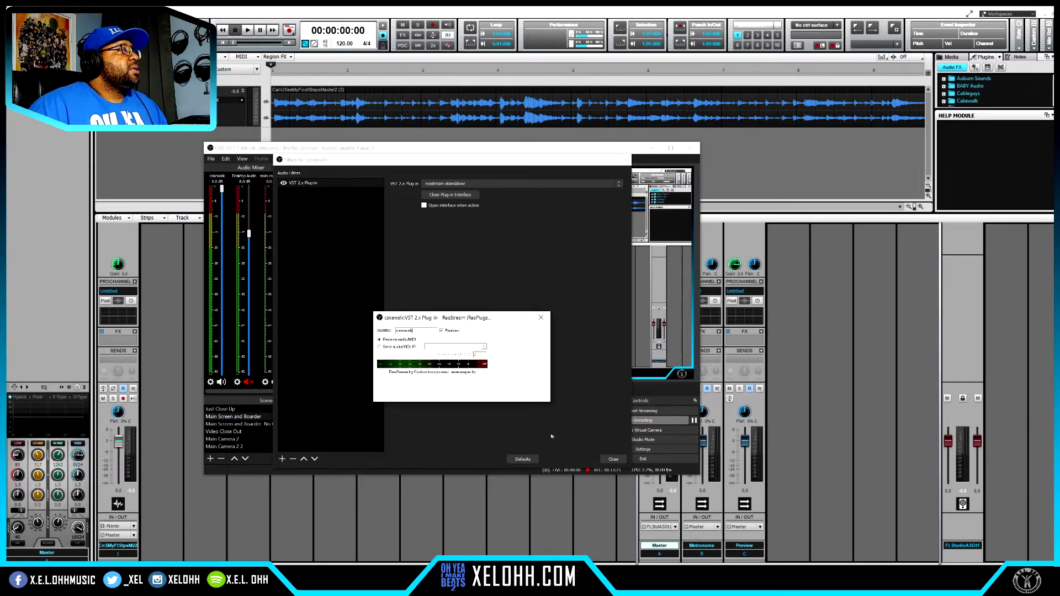
click(613, 460)
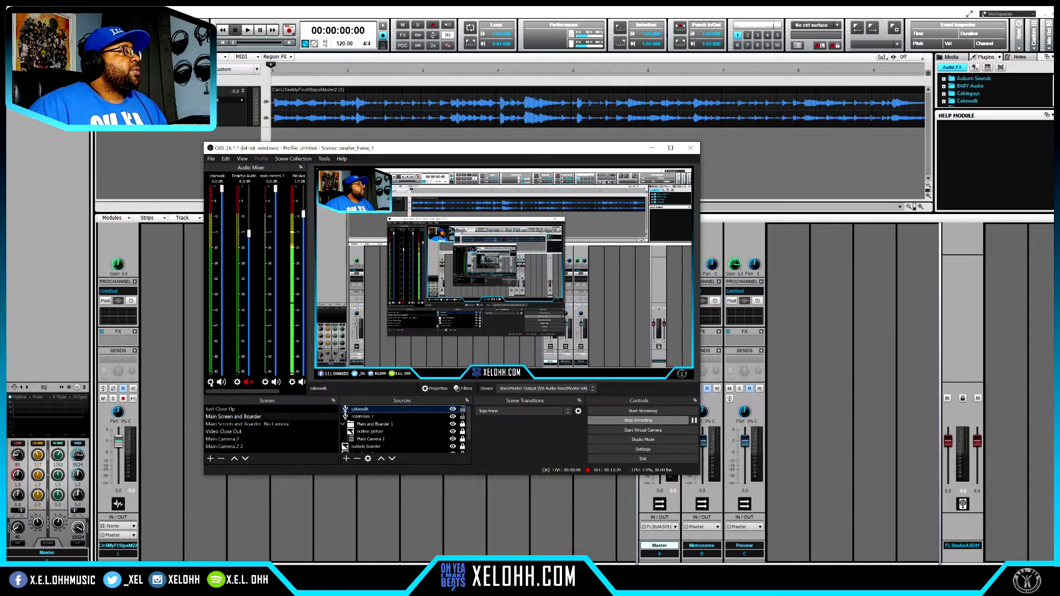
In the Advanced Audio Properties, turn off tracks 5 and 6 for the cakewalk source, keeping track 4 enabled.
click(211, 383)
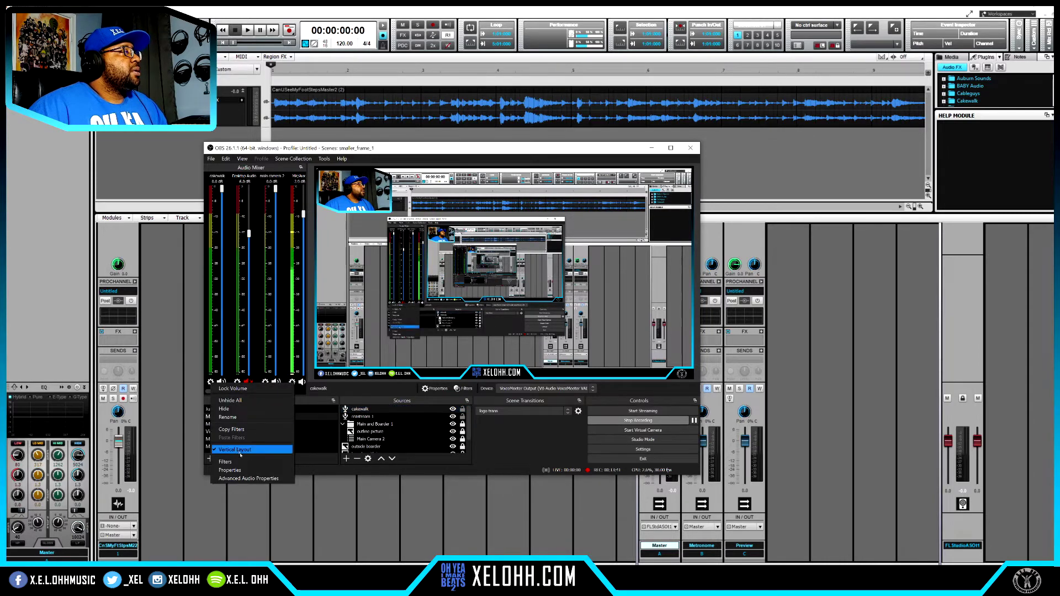
click(261, 478)
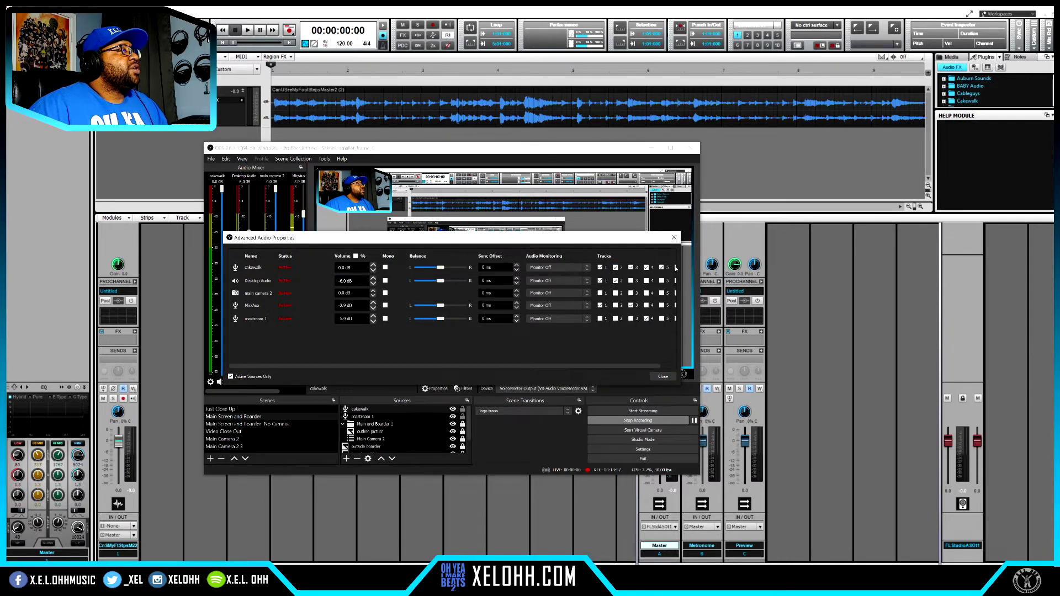
drag(515, 367, 548, 374)
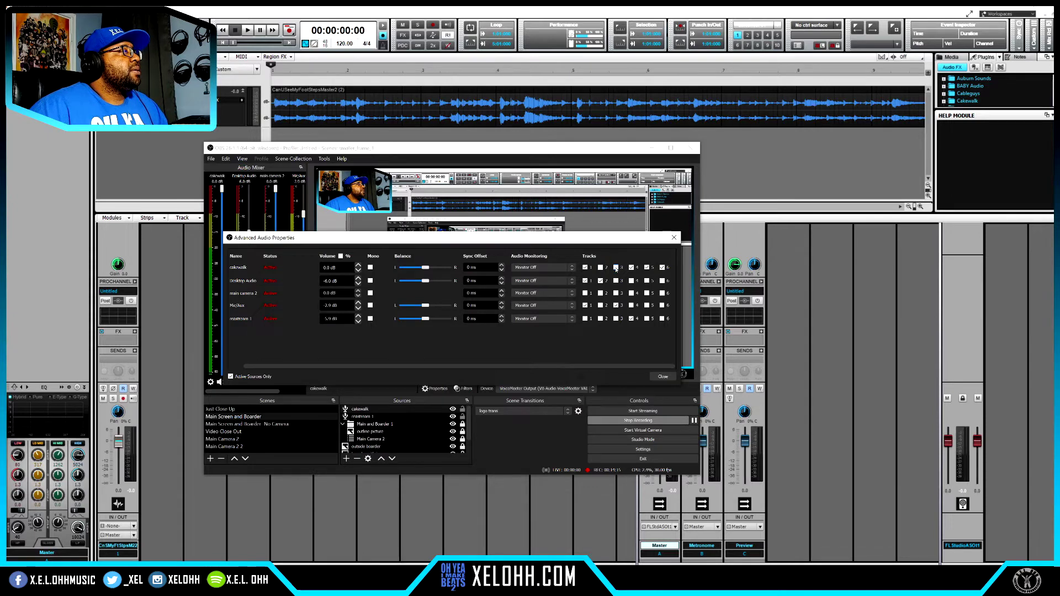
click(662, 268)
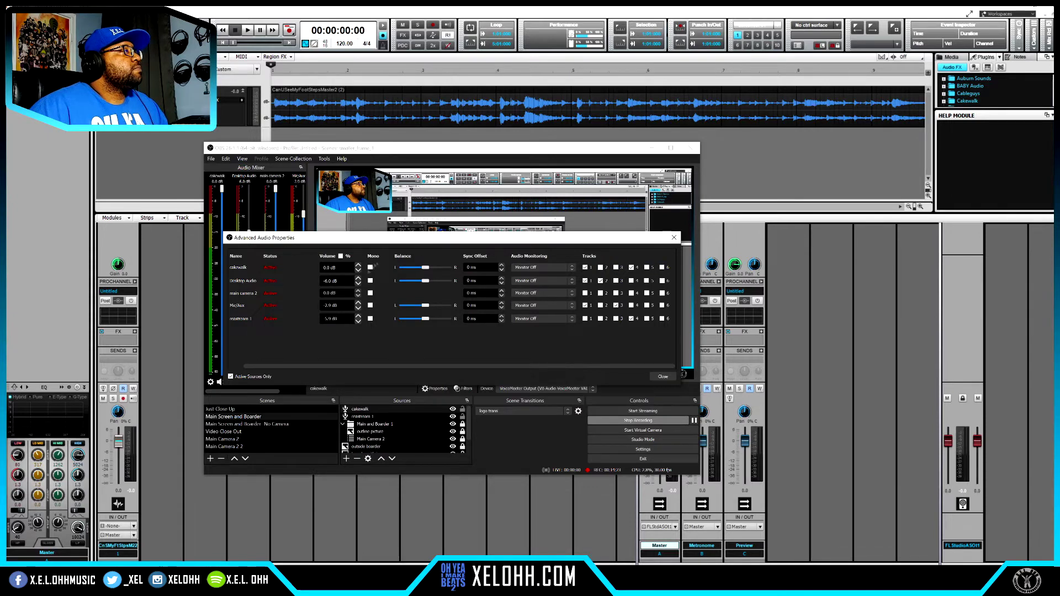
Set the cakewalk source's volume to -6.0 dB and close the Advanced Audio Properties.
scroll(359, 270, up, 7)
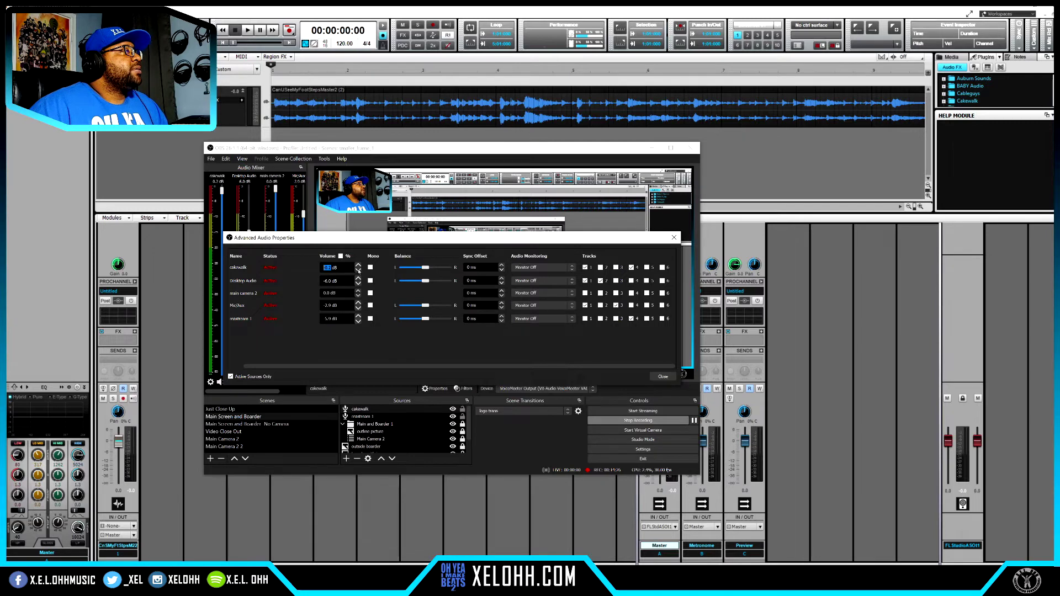
scroll(359, 270, up, 15)
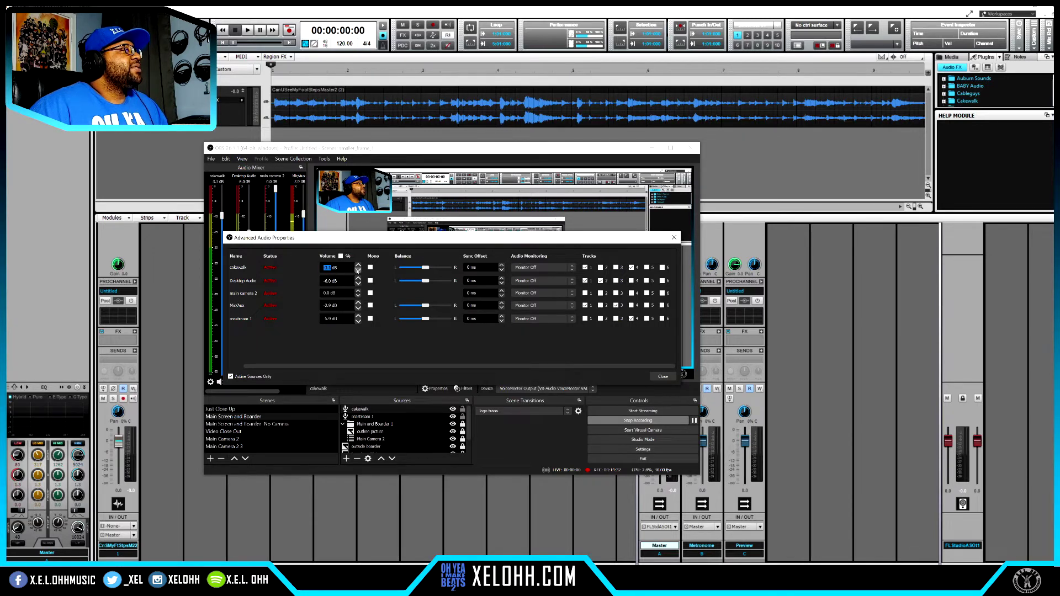
scroll(358, 270, up, 2)
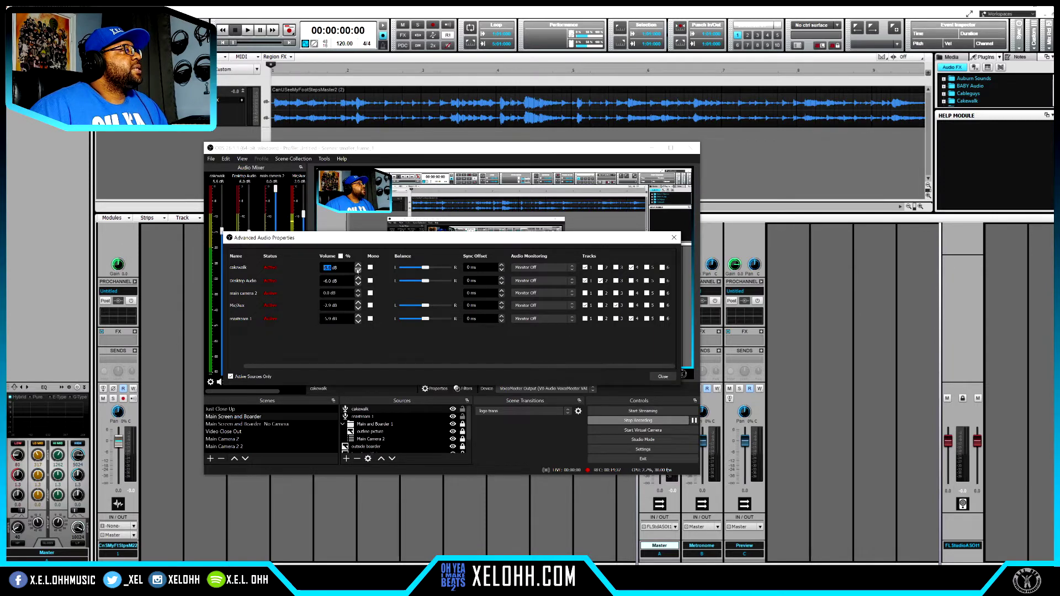
text(-6)
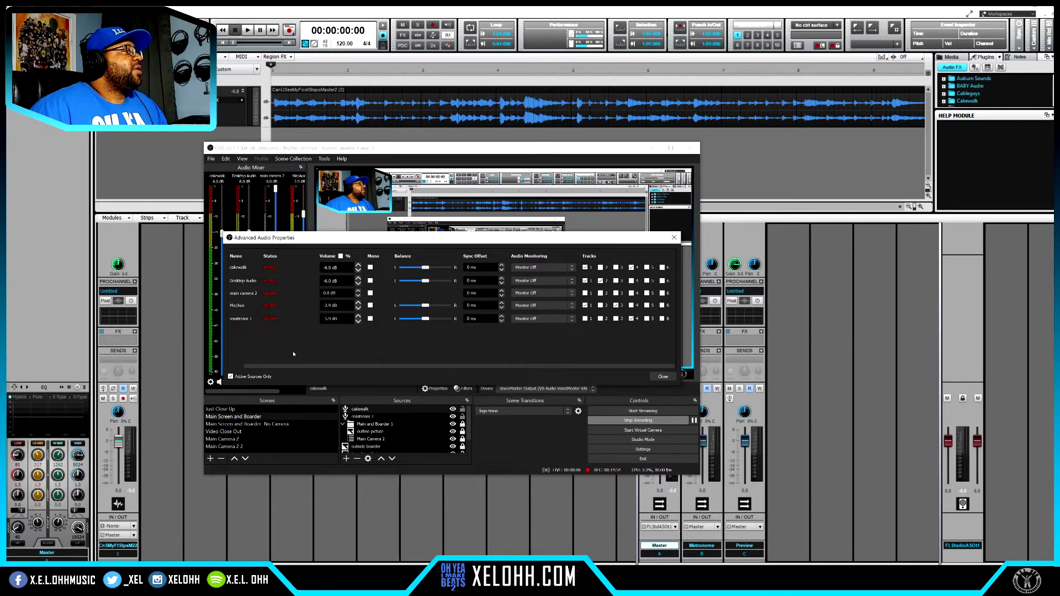
key(Escape)
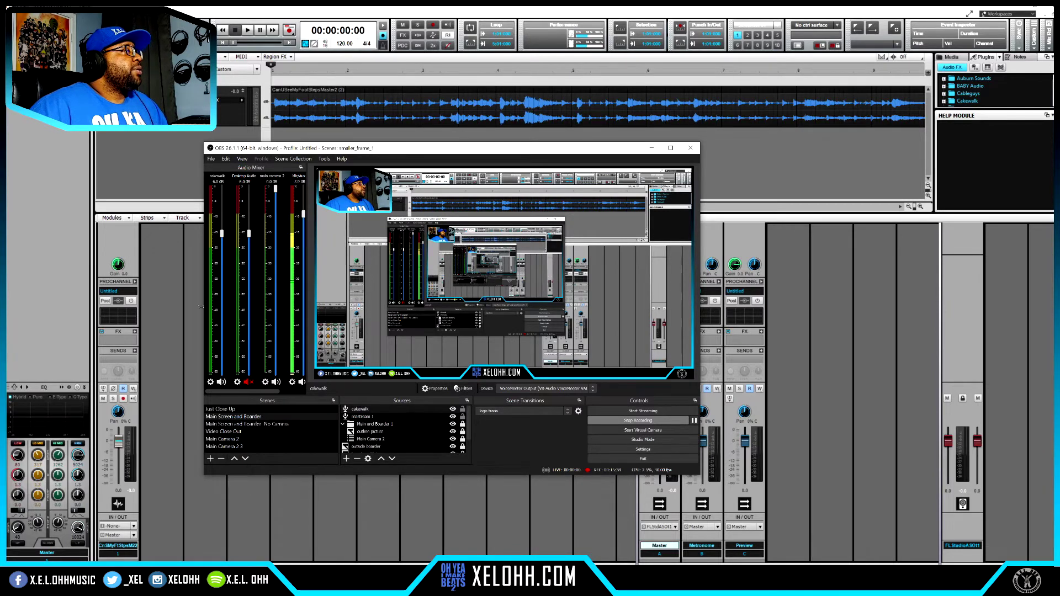
Play the Cakewalk project and check the signal in the OBS filter's ReaStream window and the OBS audio mixer, stopping playback when done.
click(651, 148)
click(528, 353)
key(space)
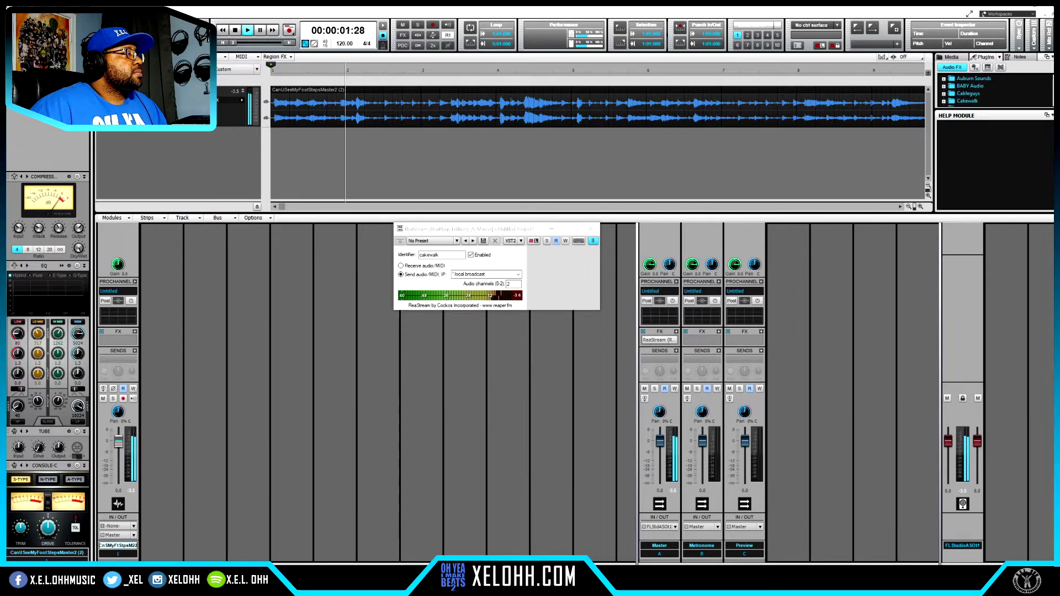
mouse_move(276, 587)
click(350, 544)
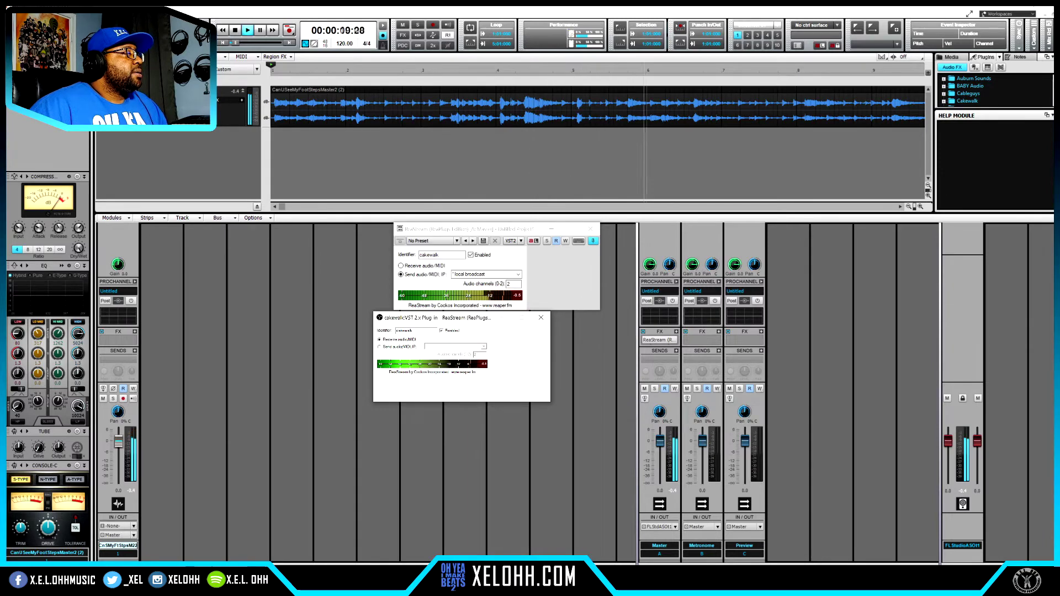
mouse_move(284, 586)
click(294, 547)
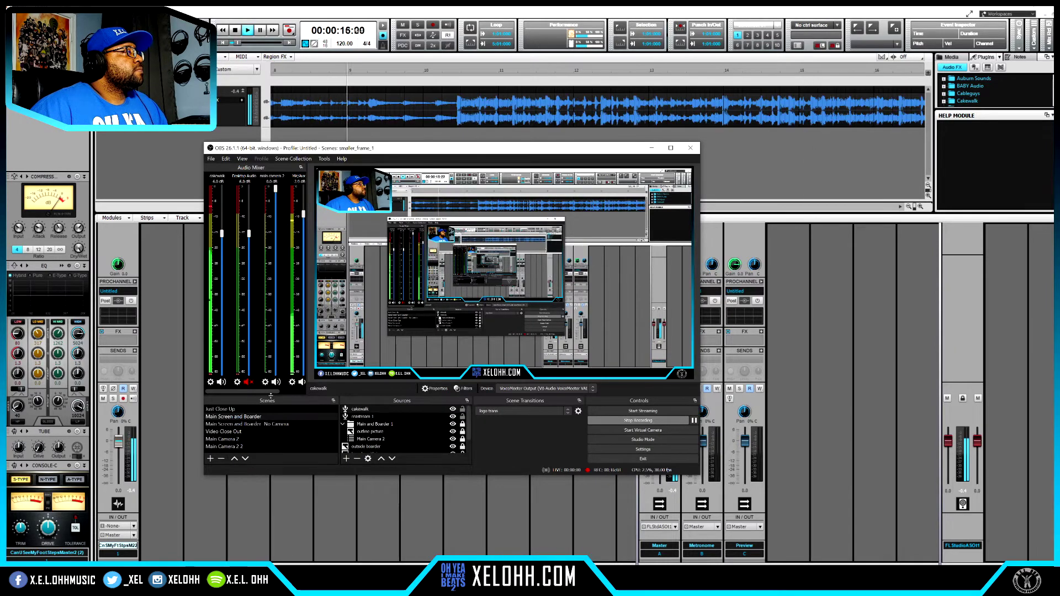
drag(267, 395, 274, 395)
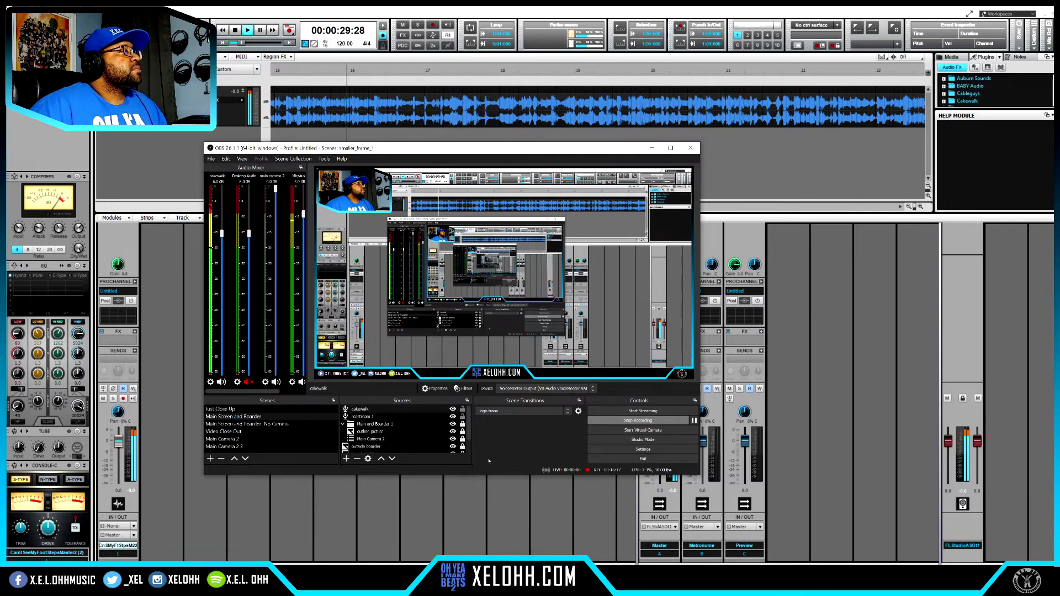
click(492, 508)
key(space)
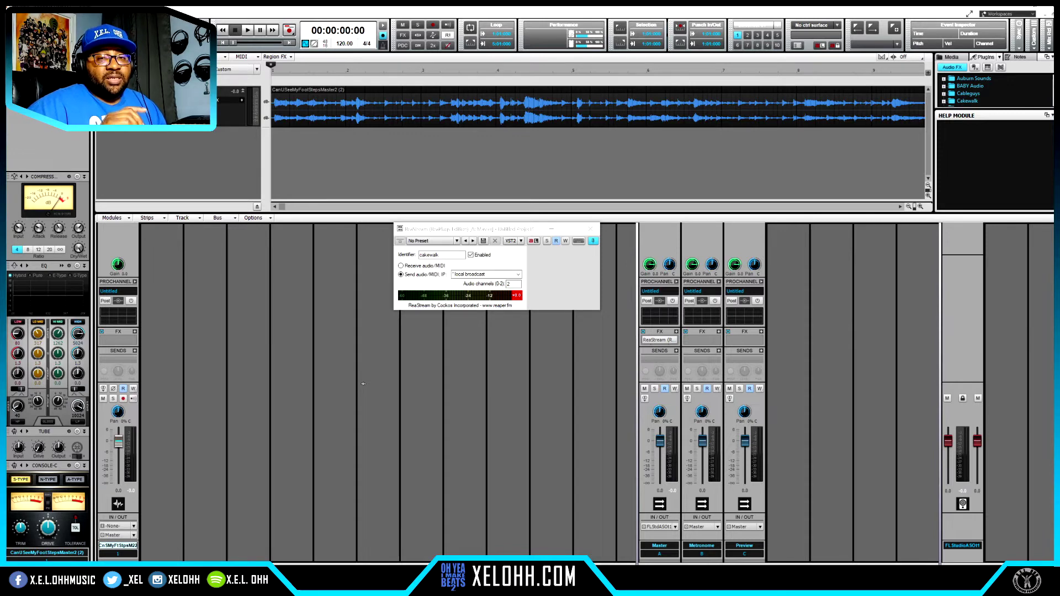
Reset the clip indicator in Cakewalk's ReaStream plug-in, close Cakewalk and switch to FL Studio.
click(518, 296)
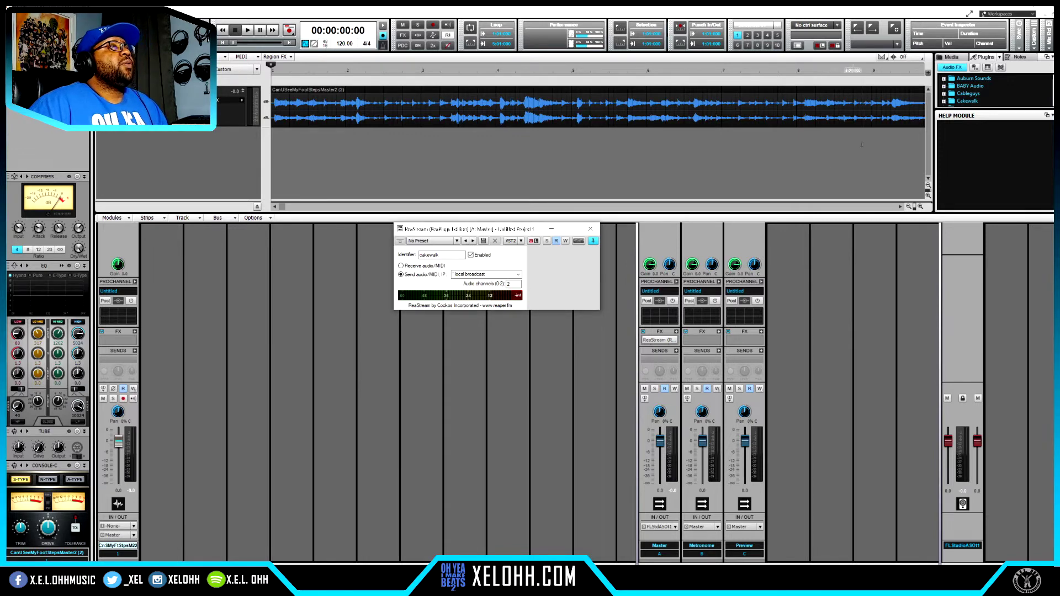
key(alt+F4)
key(Return)
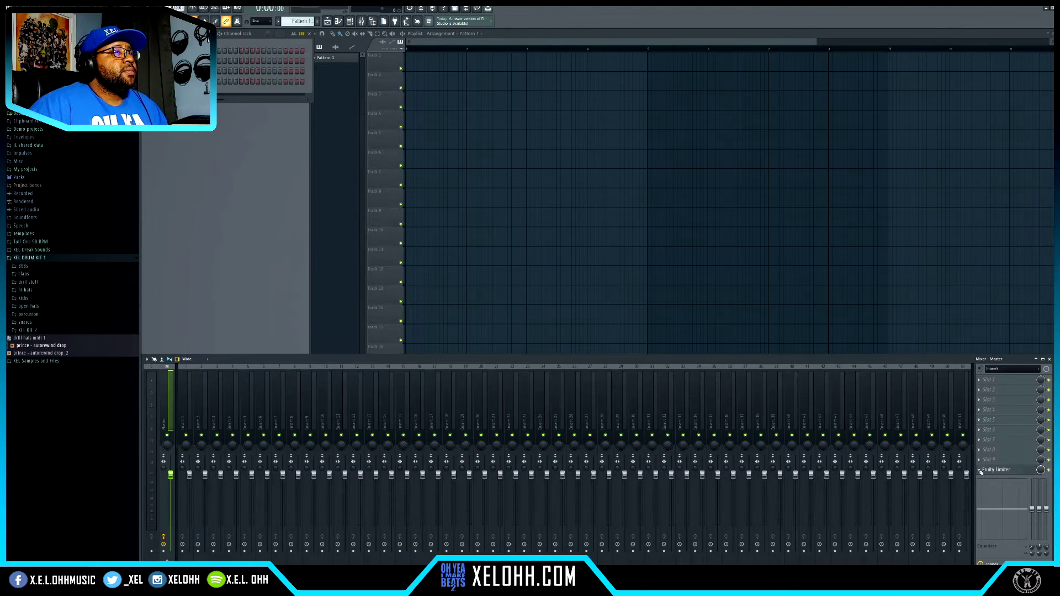
Replace the Fruity Limiter on the Master mixer track with reastream-standalone.
click(980, 470)
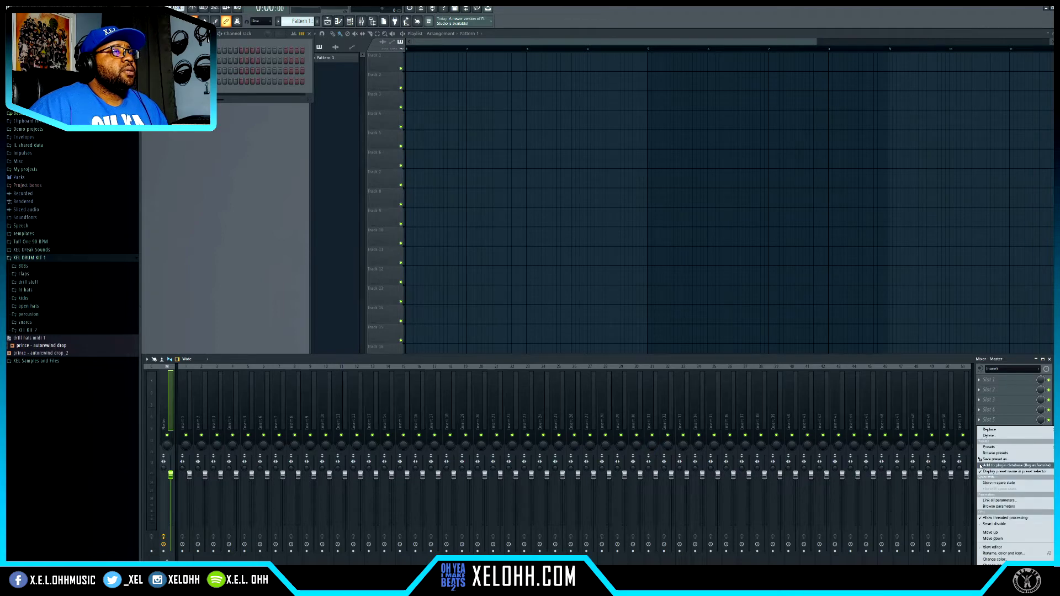
mouse_move(980, 432)
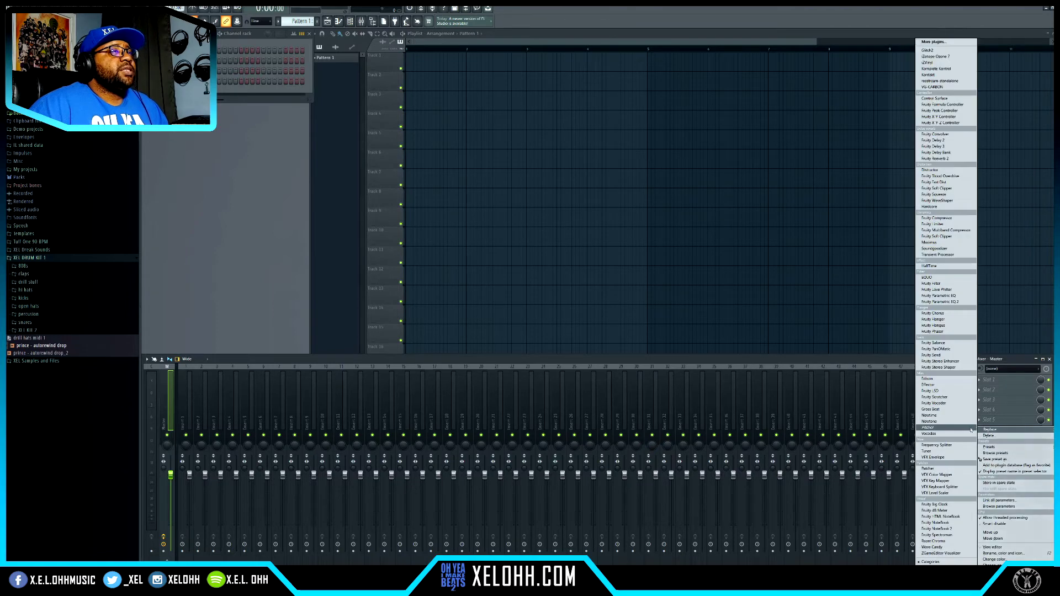
click(954, 82)
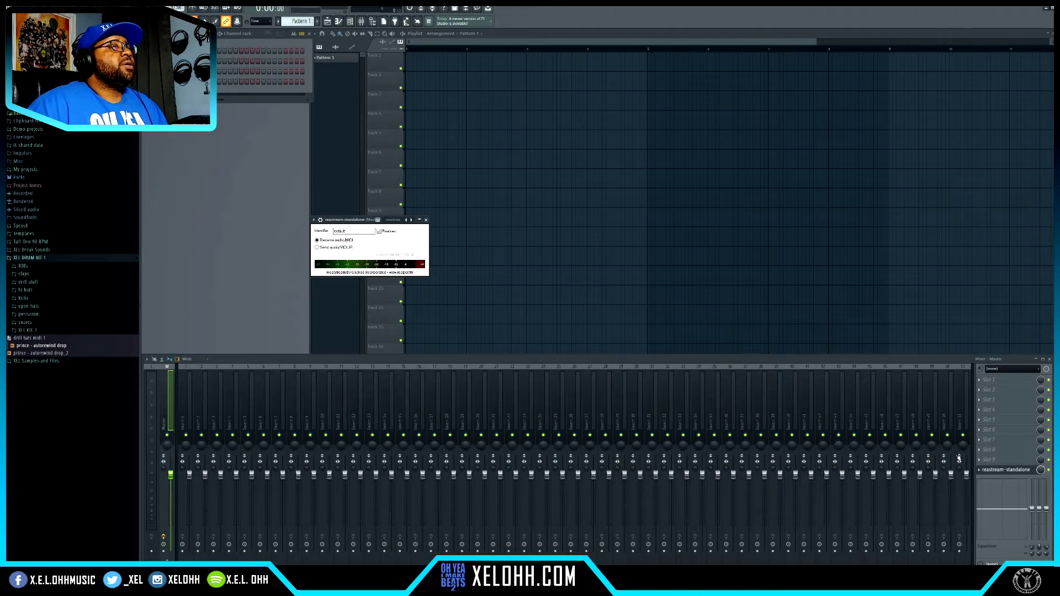
View the full list of effect plugins for Slot 1 of the Master track and close it without choosing one.
click(980, 382)
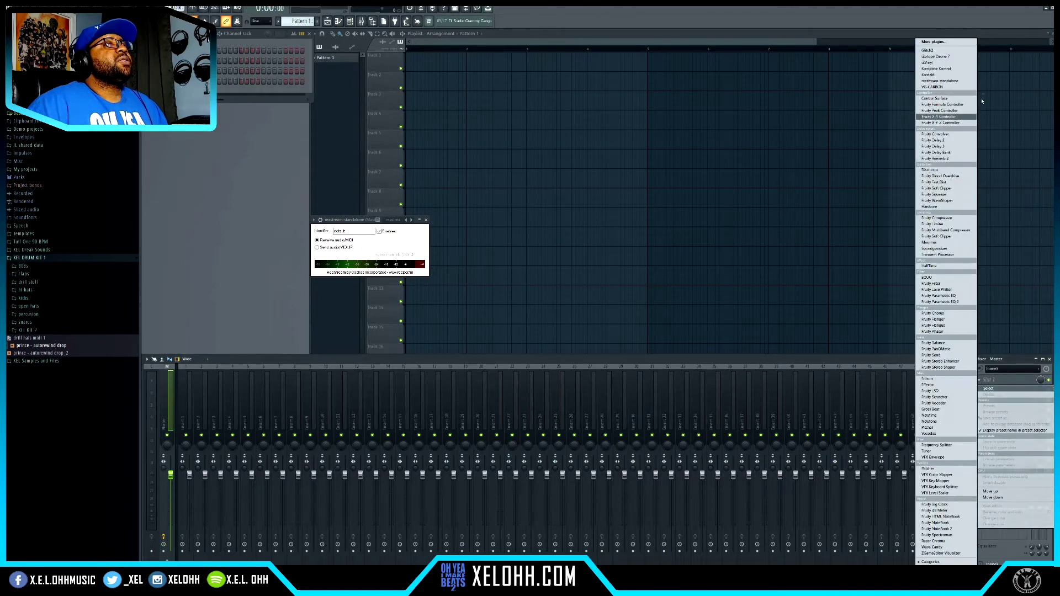
click(938, 42)
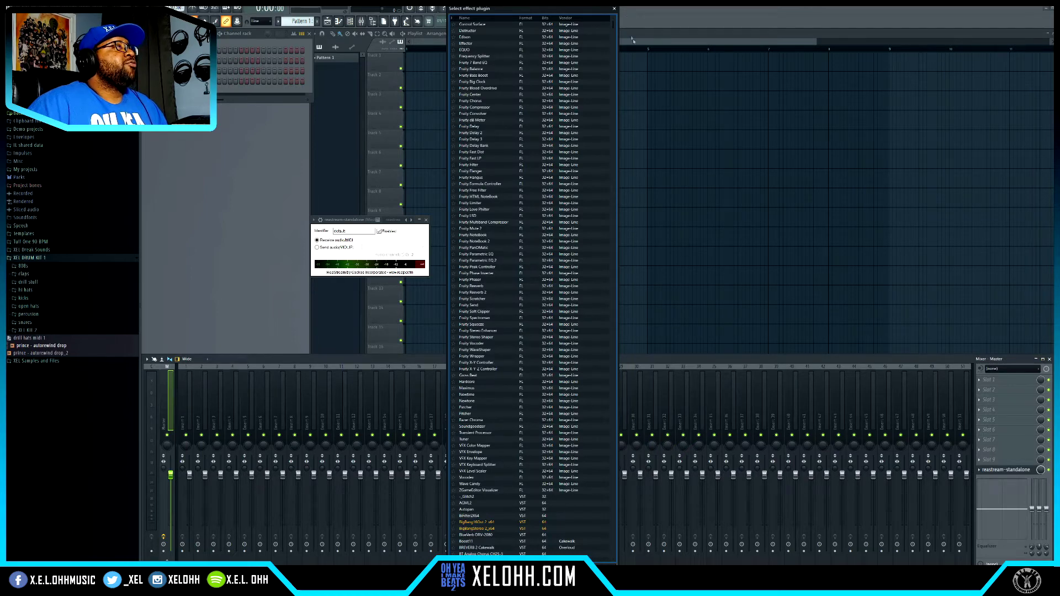
click(615, 8)
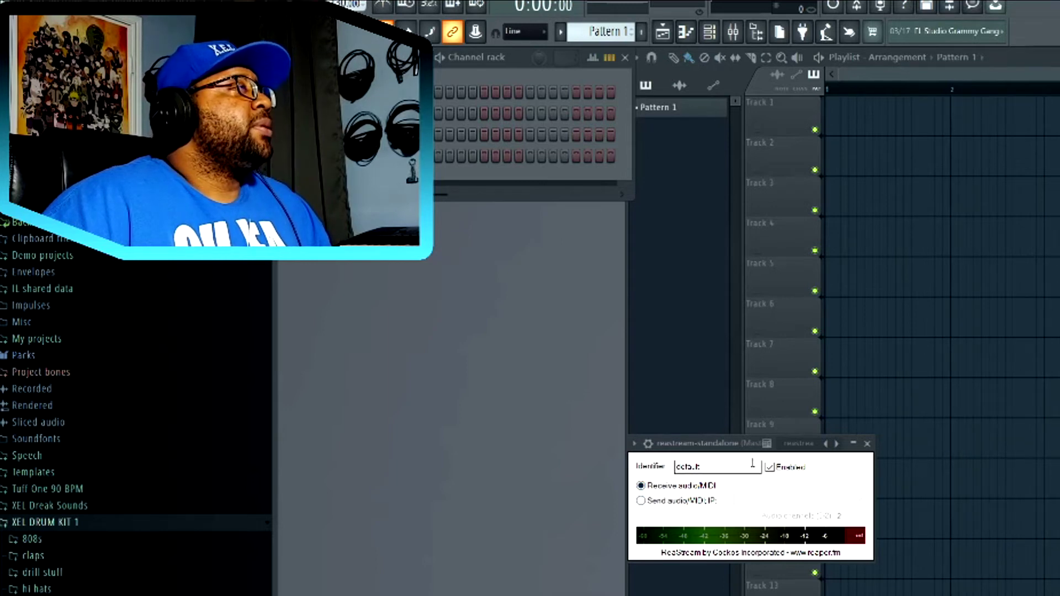
Set the ReaStream identifier to "cakewalk" and make it send audio/MIDI to * local broadcast.
double_click(723, 470)
text(cokewalk)
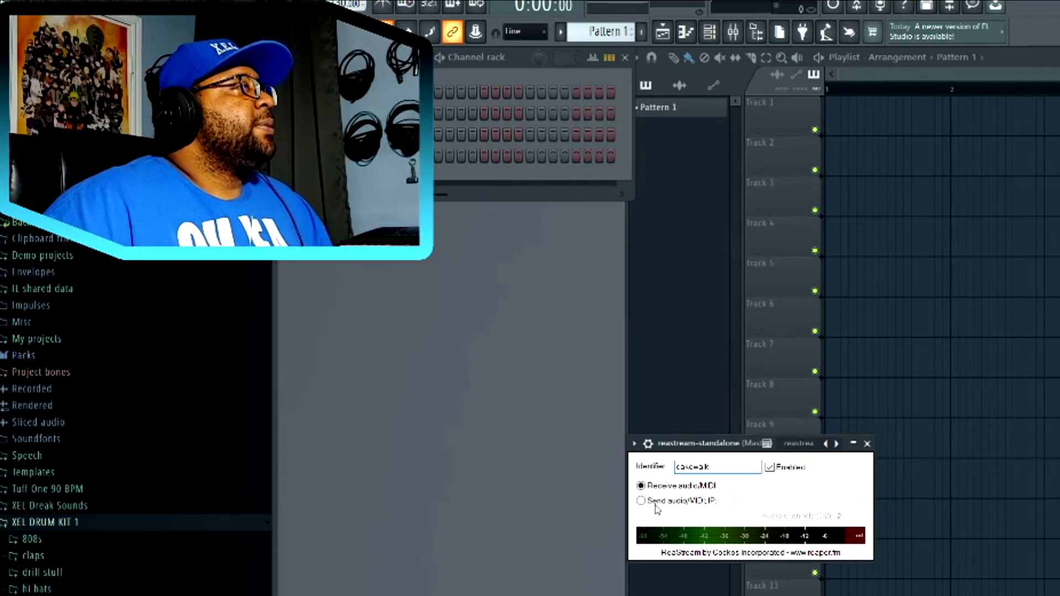
click(641, 500)
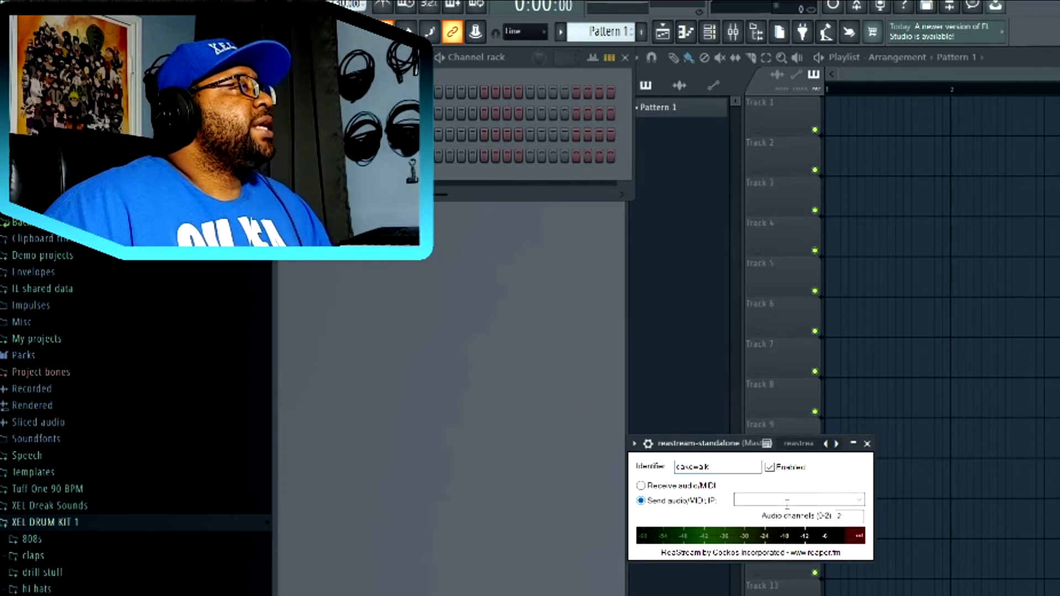
click(859, 500)
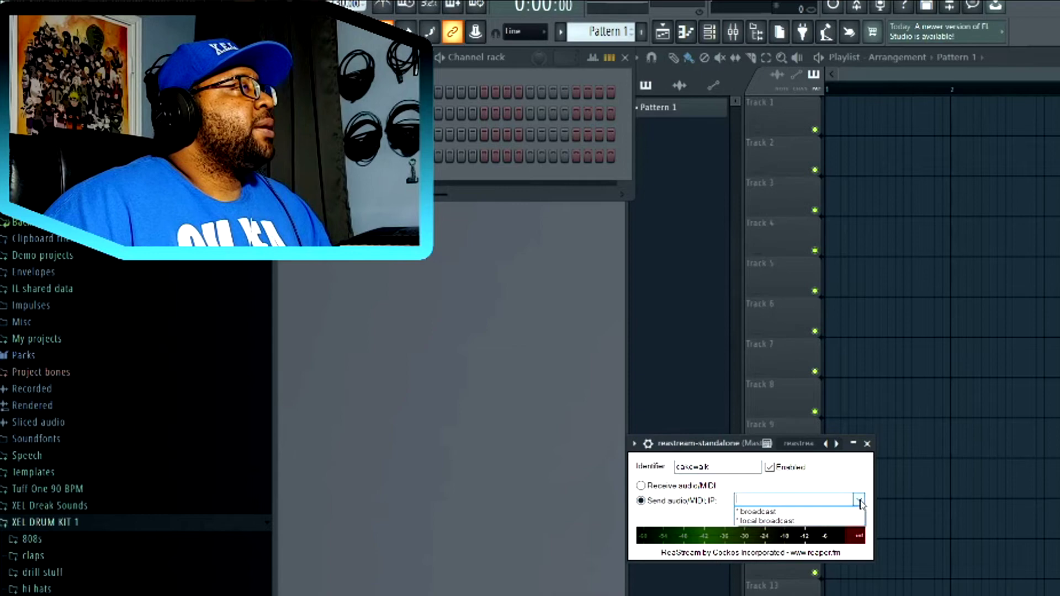
click(798, 521)
click(709, 466)
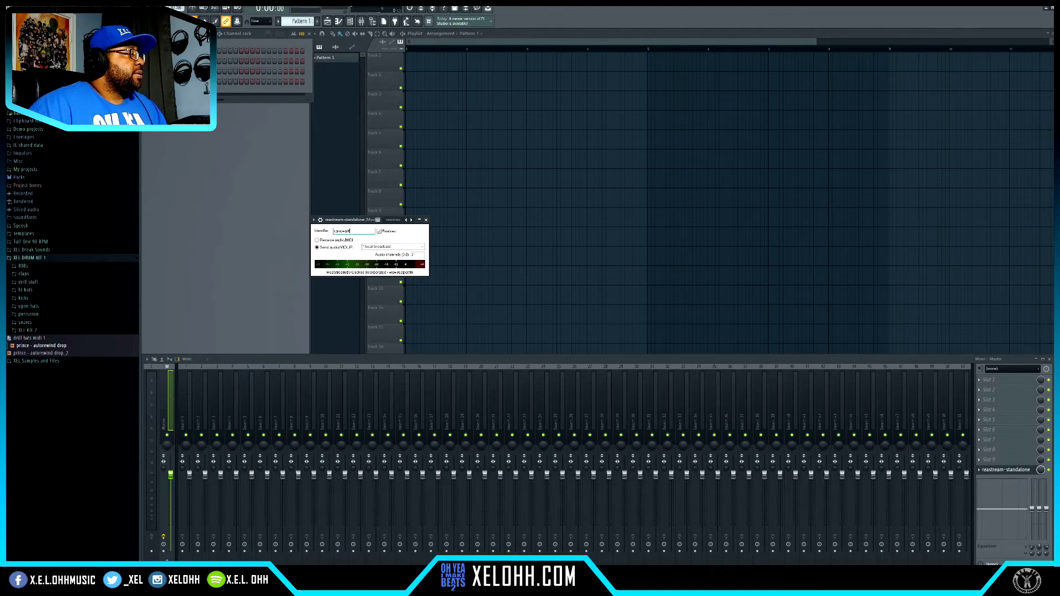
Place the song's audio file on playlist Track 1 and reopen the Master's reastream-standalone window in the empty area beside the playlist.
drag(408, 68, 409, 67)
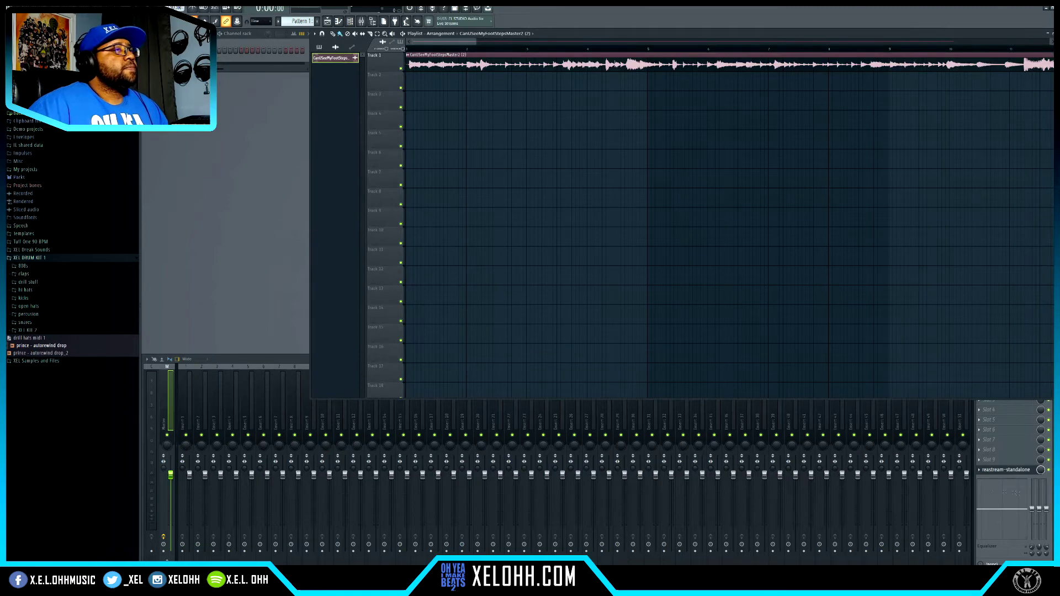
click(1006, 470)
drag(356, 220, 212, 159)
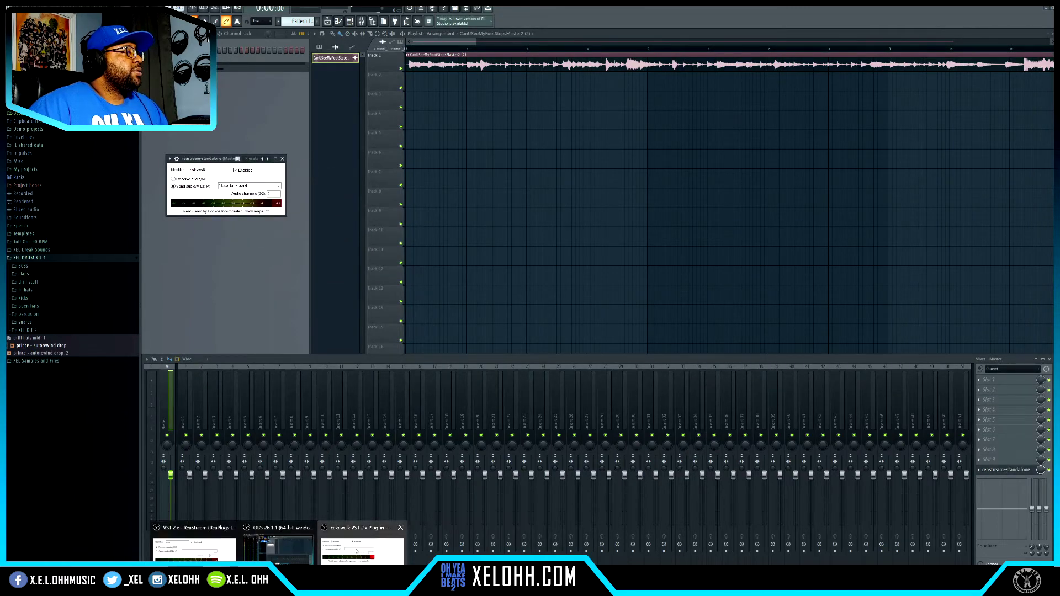
Bring up the OBS cakewalk filter's ReaStream window, position it just below FL Studio's ReaStream window and close it.
click(354, 553)
drag(458, 320, 238, 237)
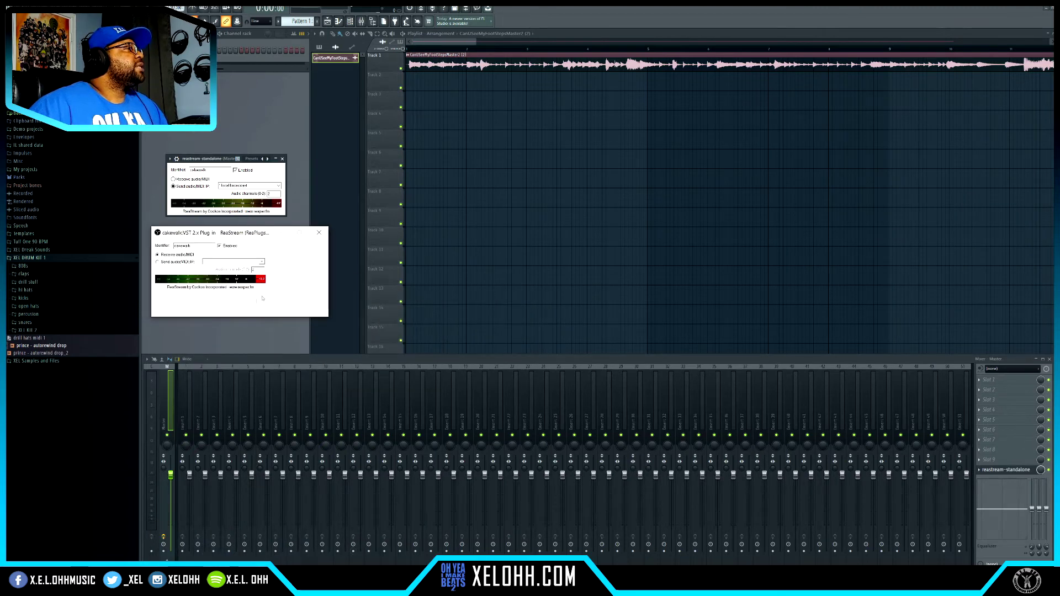
click(319, 232)
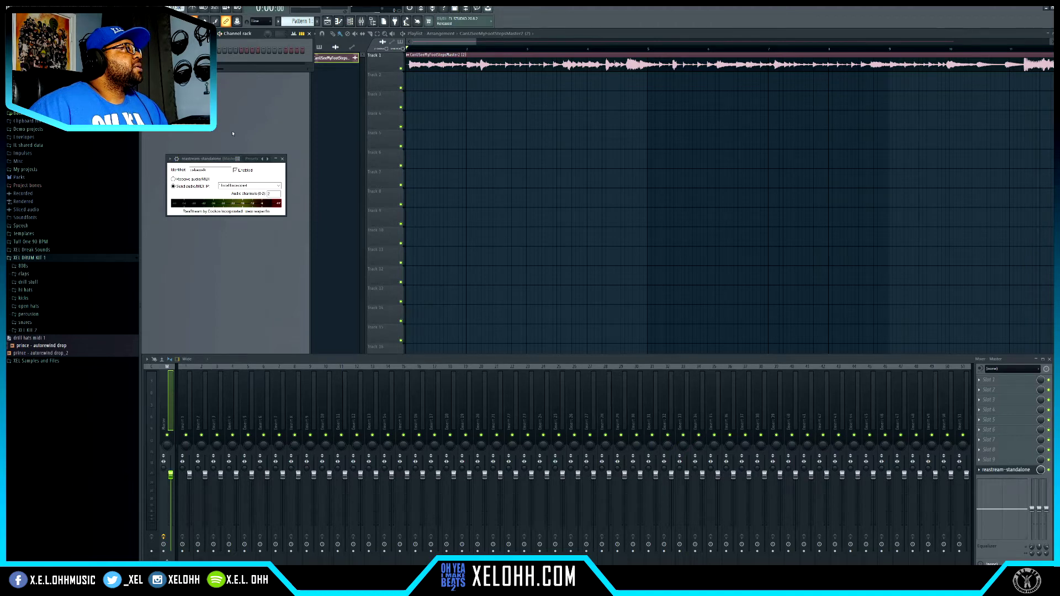
Play the FL Studio song and compare the signal in the OBS filter's ReaStream window, closing that window when done.
key(space)
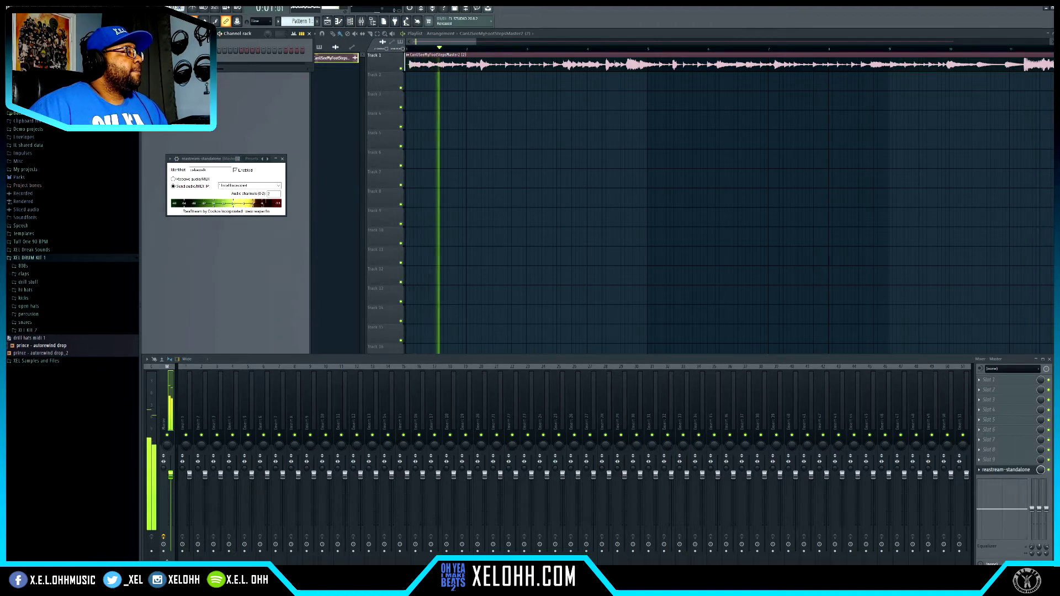
mouse_move(278, 585)
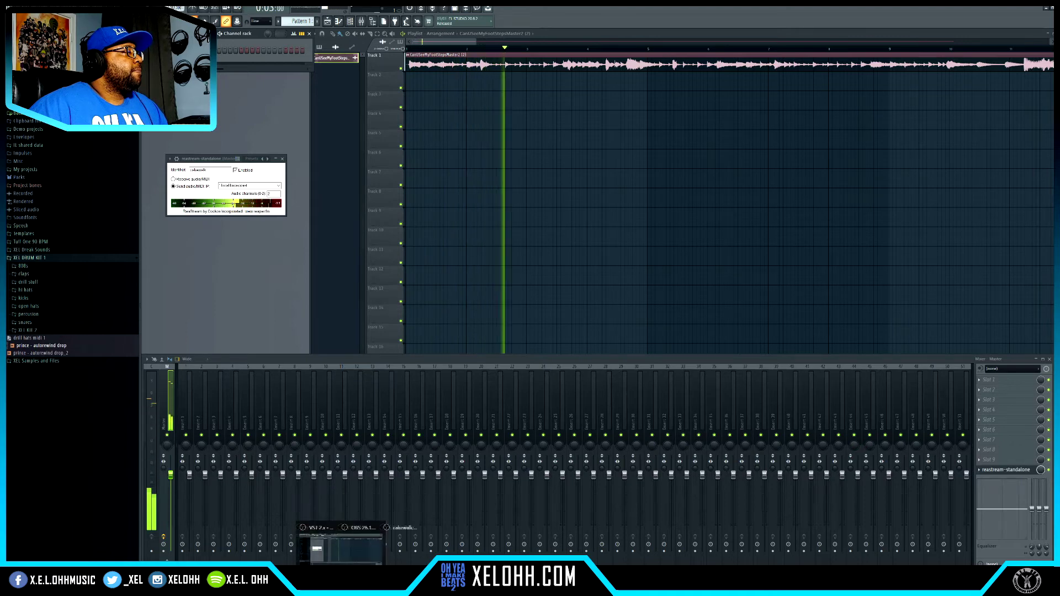
click(362, 547)
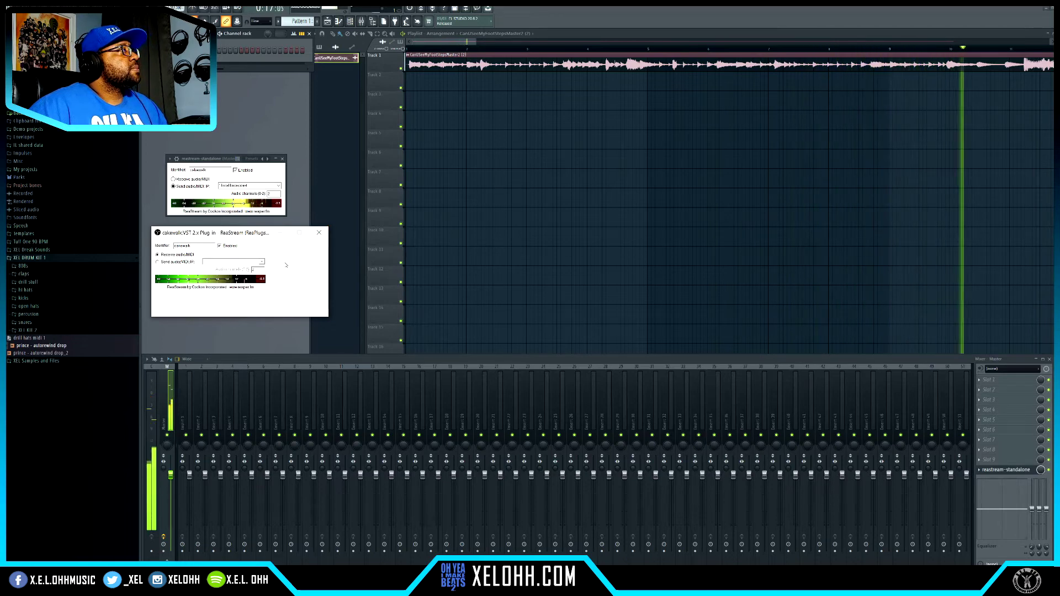
click(319, 232)
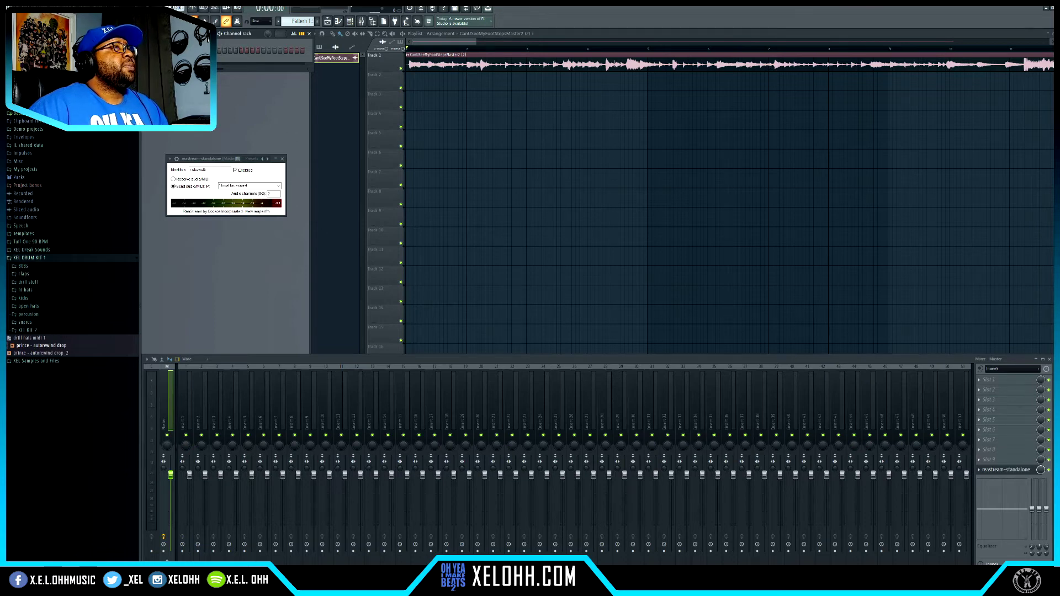
Start a new FL Studio project without saving the changes to the untitled one.
key(ctrl+n)
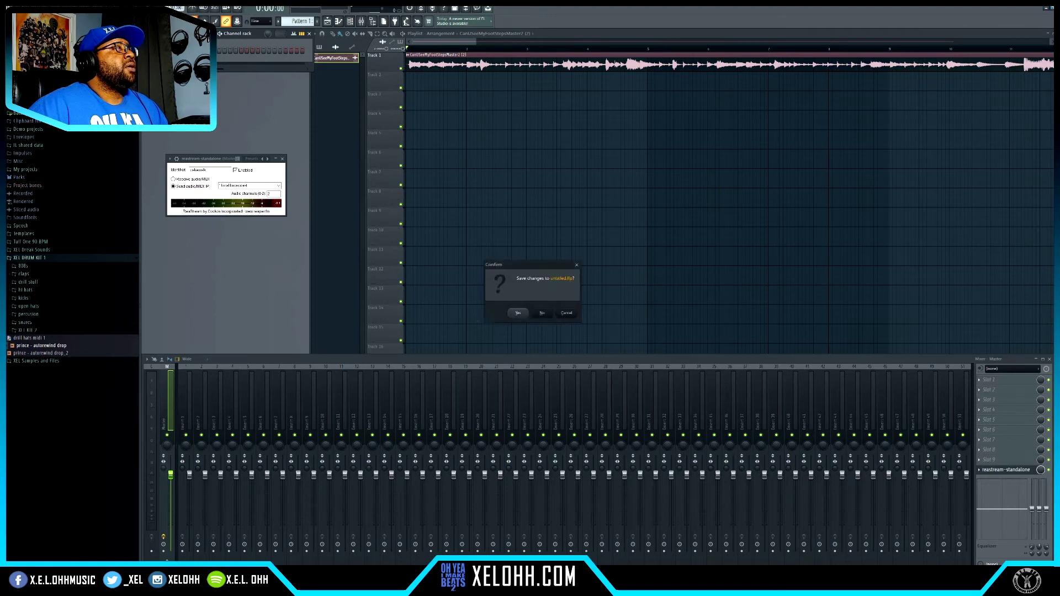
click(543, 315)
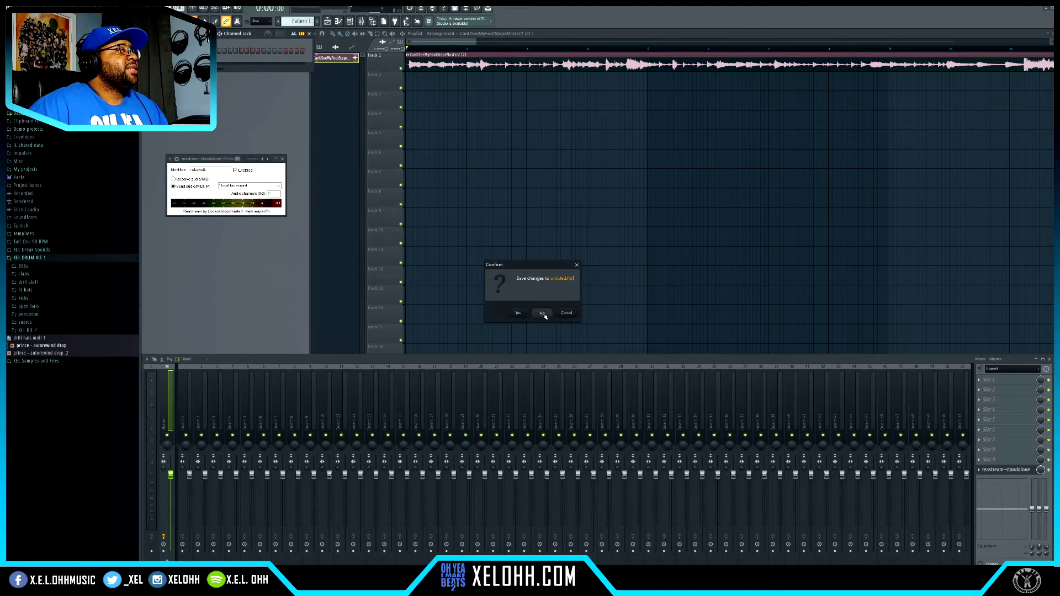